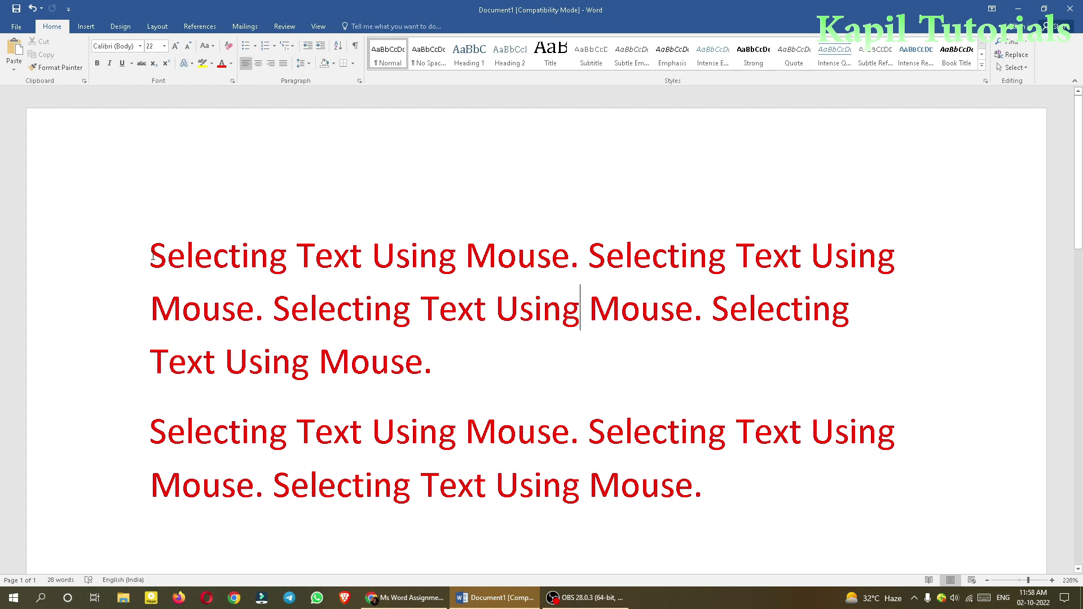
- Drag across 'Selecting' at the start of the first line to highlight it, then deselect
left_click_drag(153, 257, 272, 271)
left_click_drag(154, 256, 279, 255)
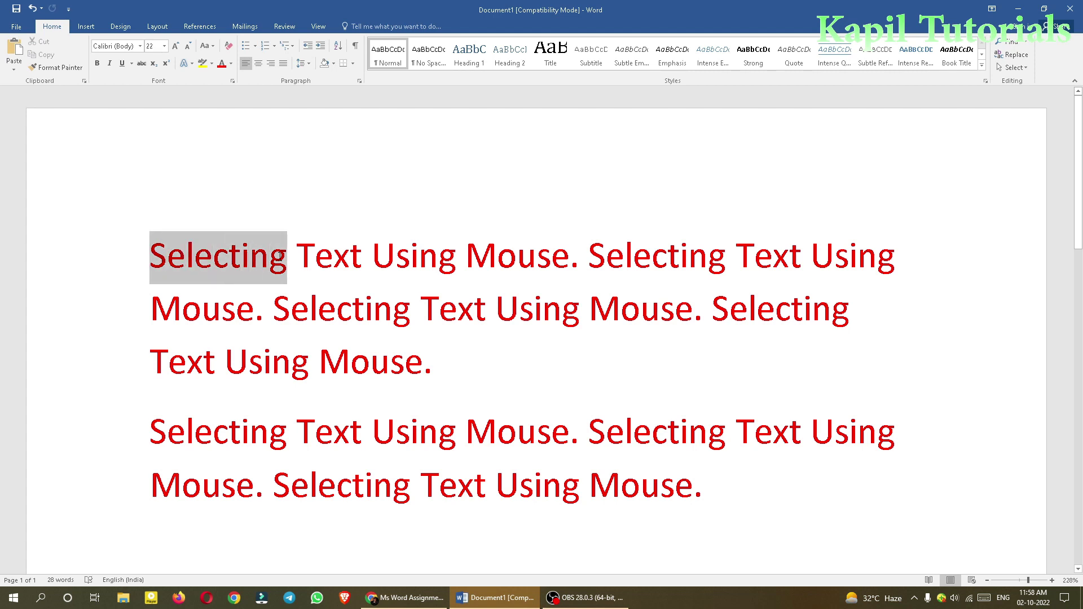
left_click(197, 258)
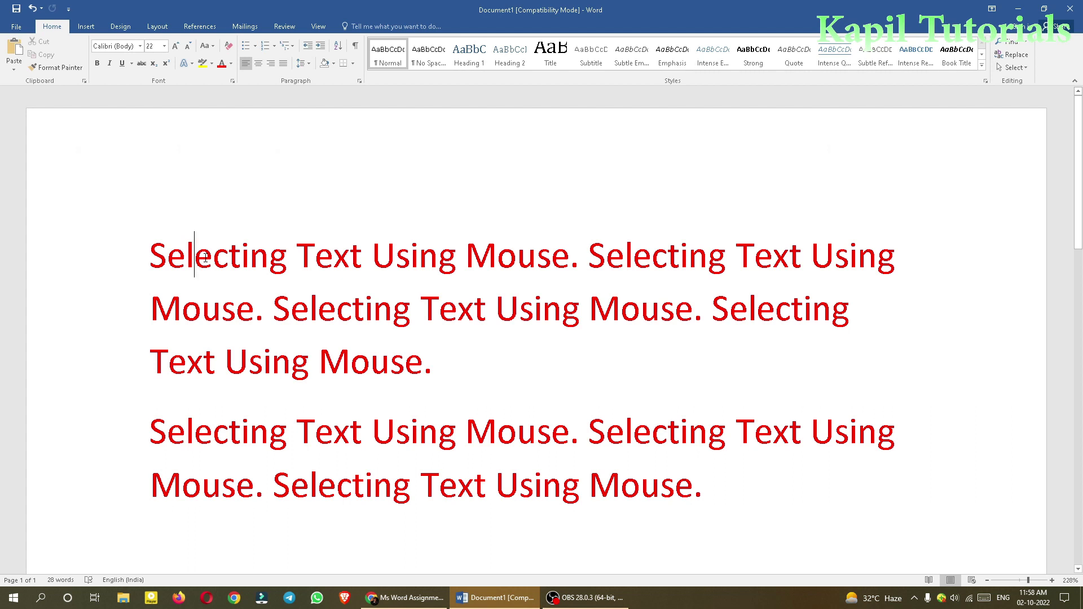
- Double-click to select the whole word 'Selecting' on line one, then deselect it
key("Left")
key("Left")
key("Right")
key("Right")
key("Right")
double_click(219, 260)
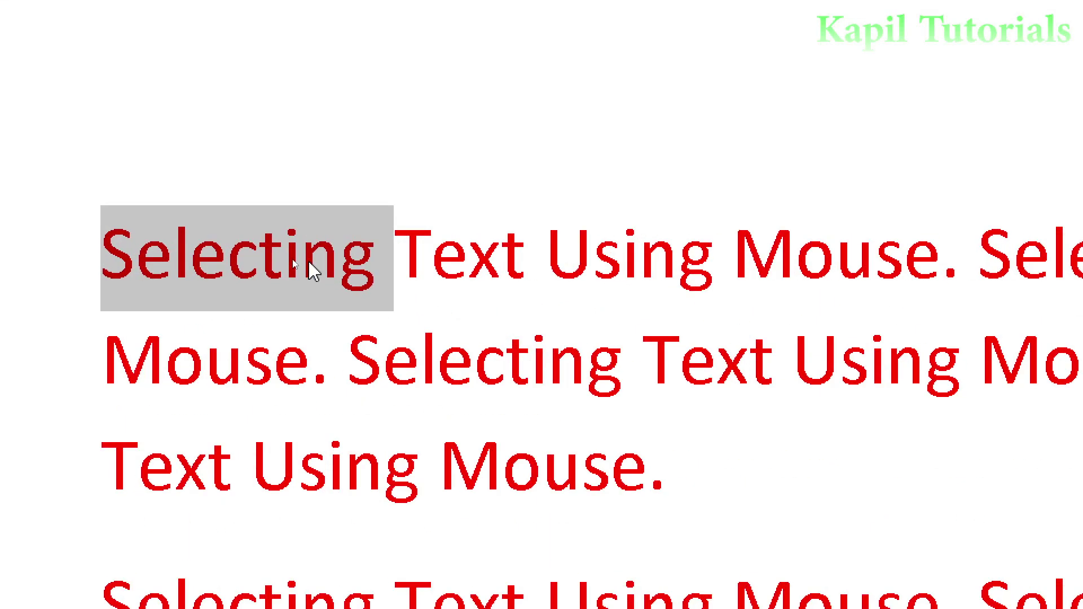
left_click(338, 261)
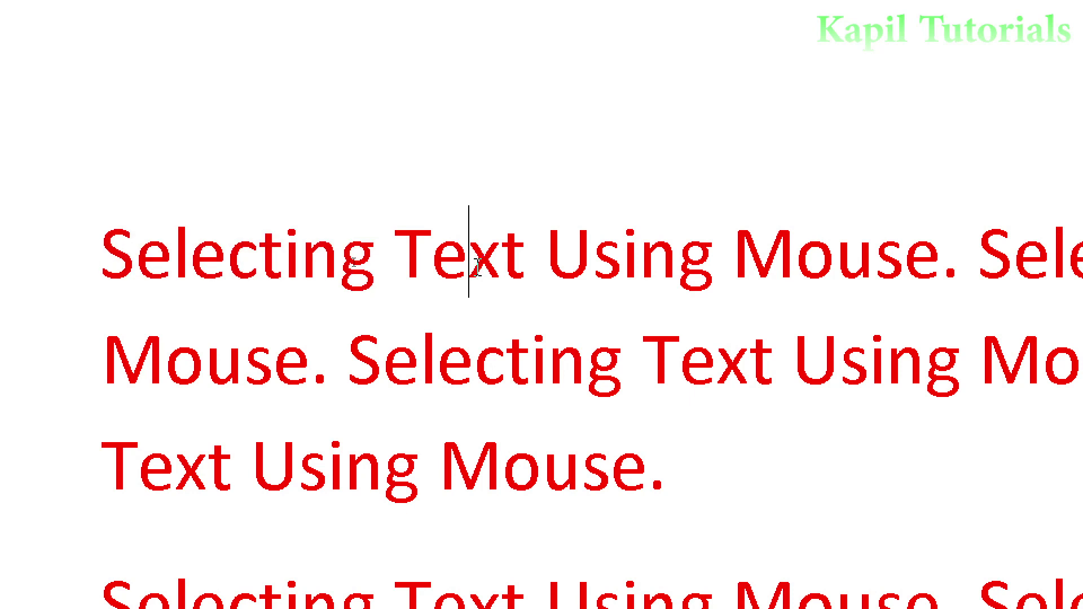
- Select the word 'Using', then Ctrl+click to select the sentence 'Selecting Text Using Mouse.'
double_click(615, 269)
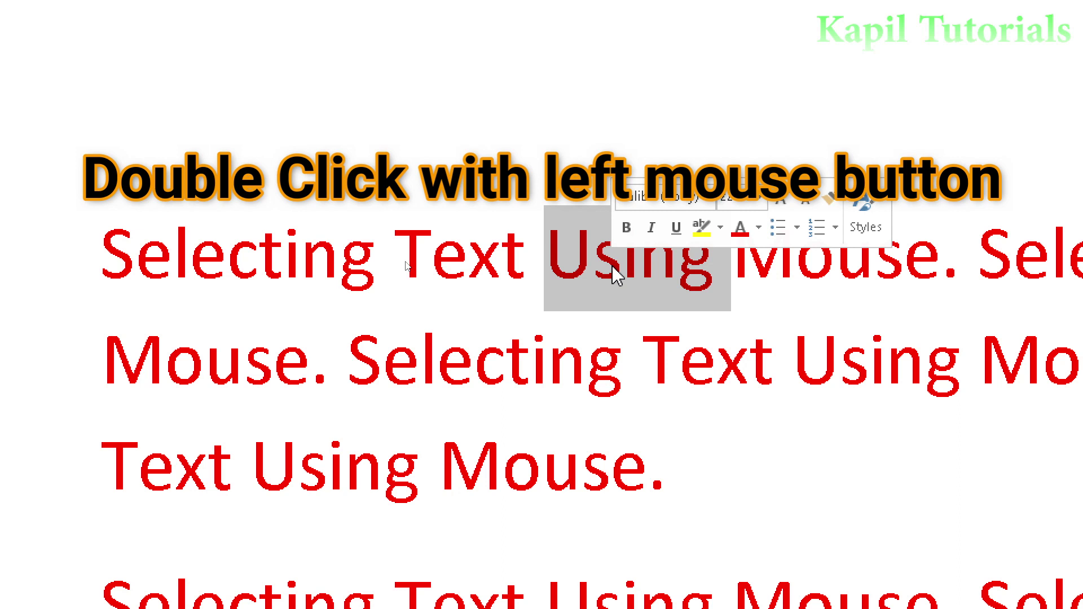
left_click(138, 258)
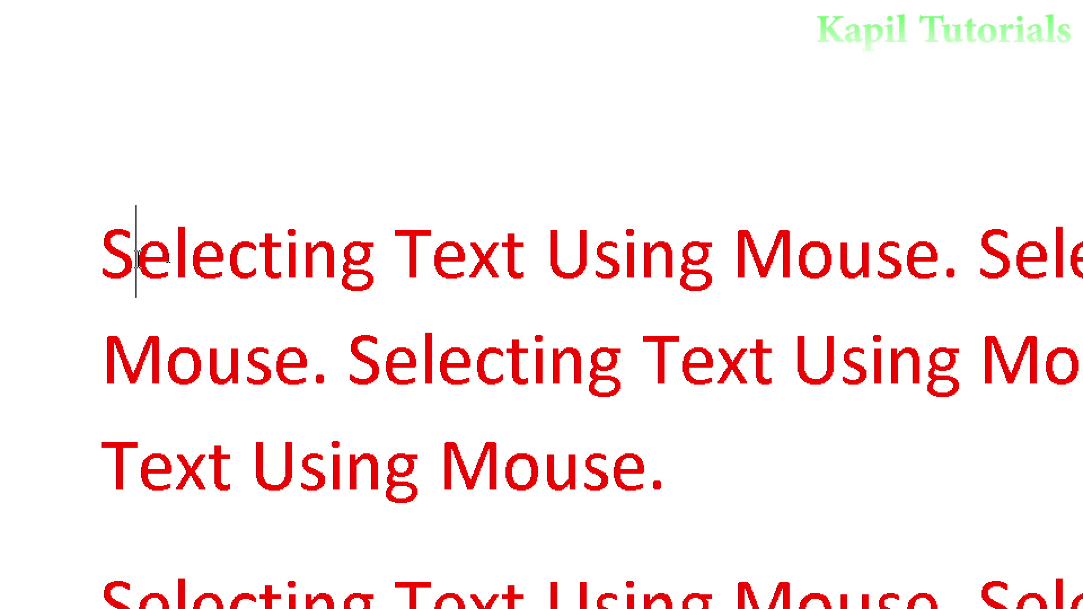
key("Right")
key("Right")
key("Right")
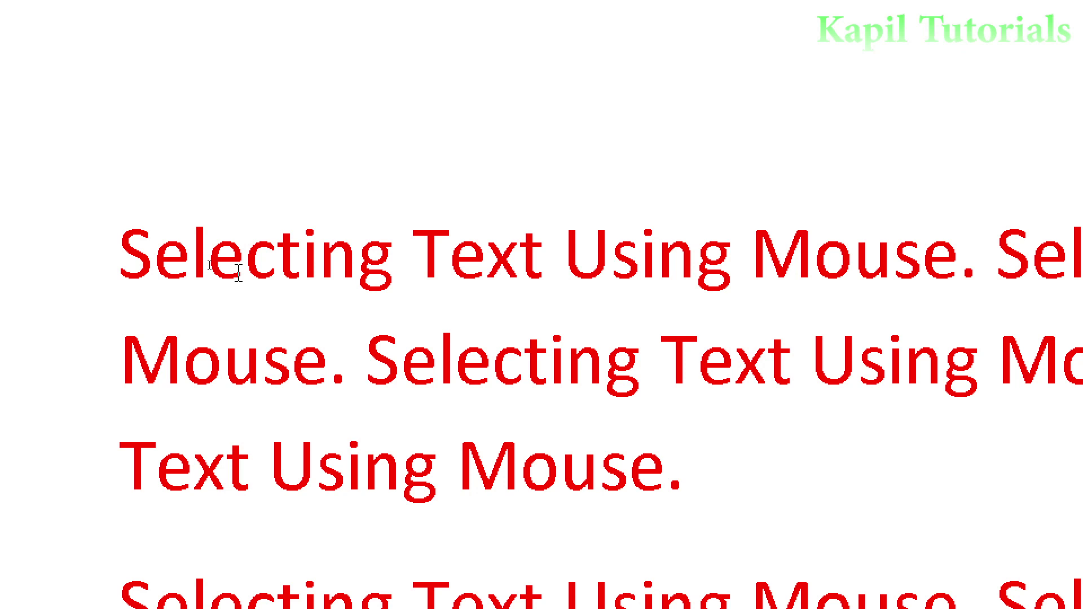
left_click(343, 262, "ctrl")
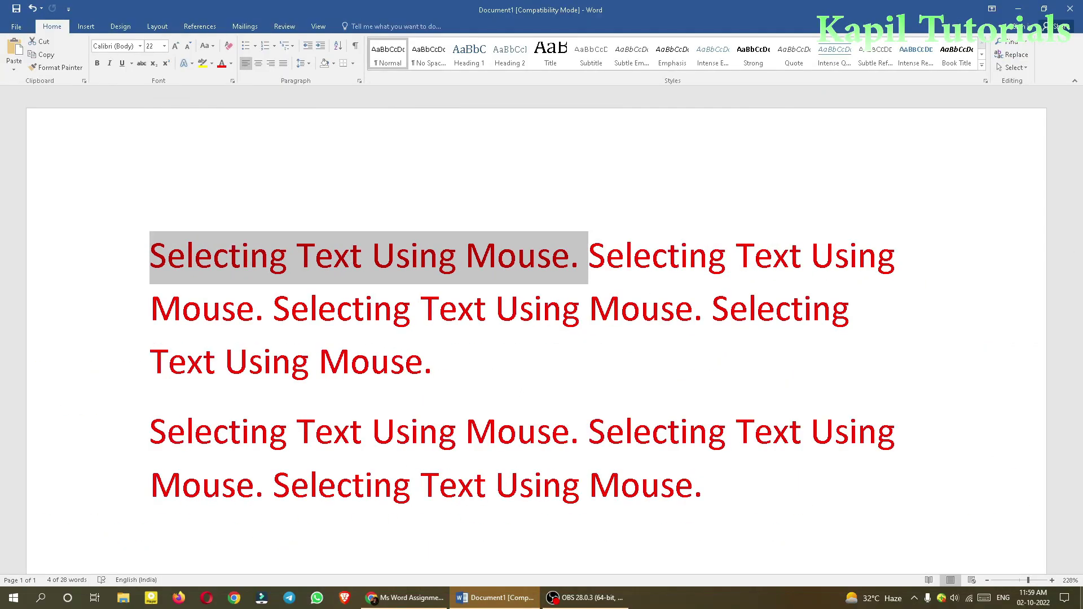
- Latch Ctrl on the touch keyboard and select the first sentence 'Selecting Text Using Mouse.', then deselect
left_click(984, 598)
left_click(364, 591)
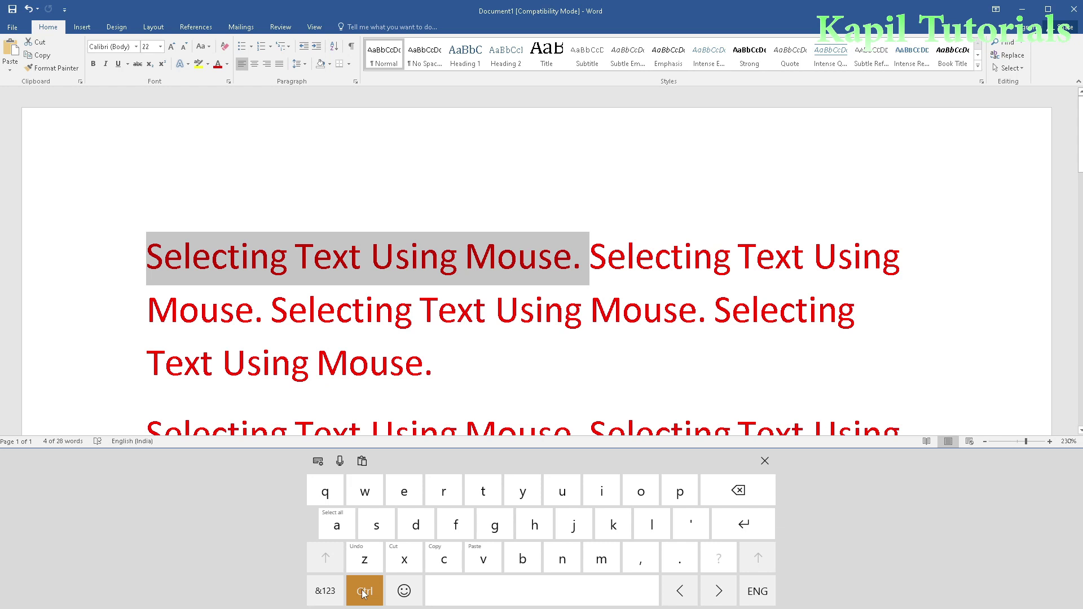
left_click(363, 591)
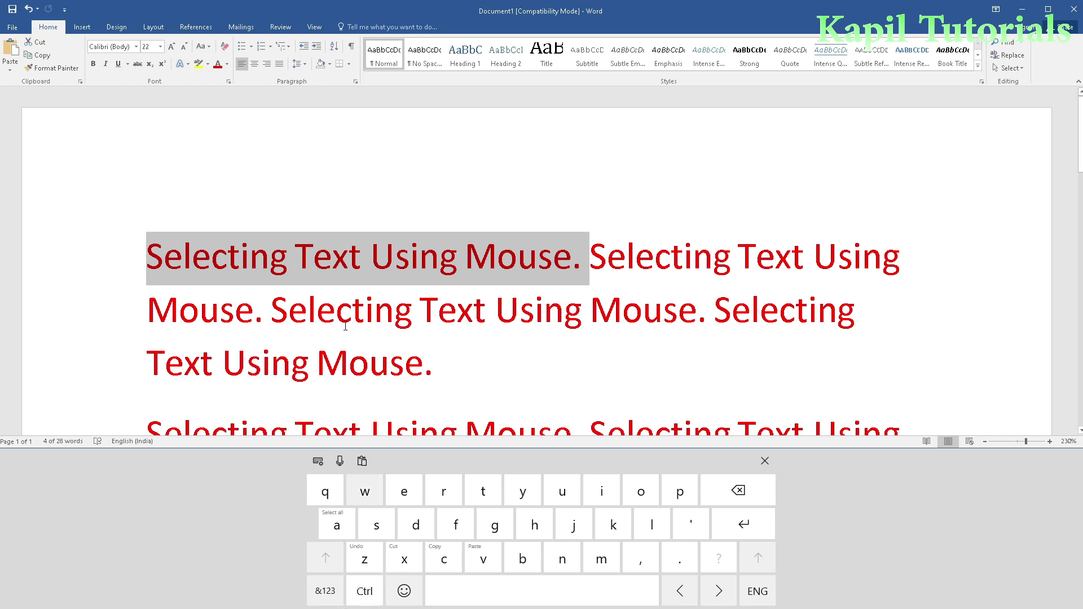
left_click(350, 259)
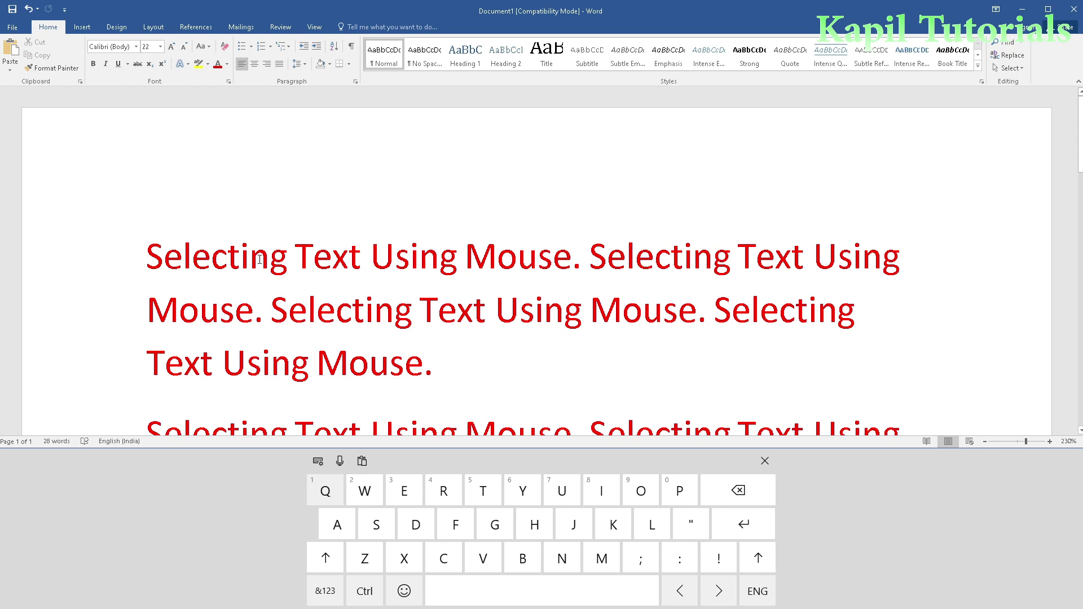
left_click(318, 261, "ctrl")
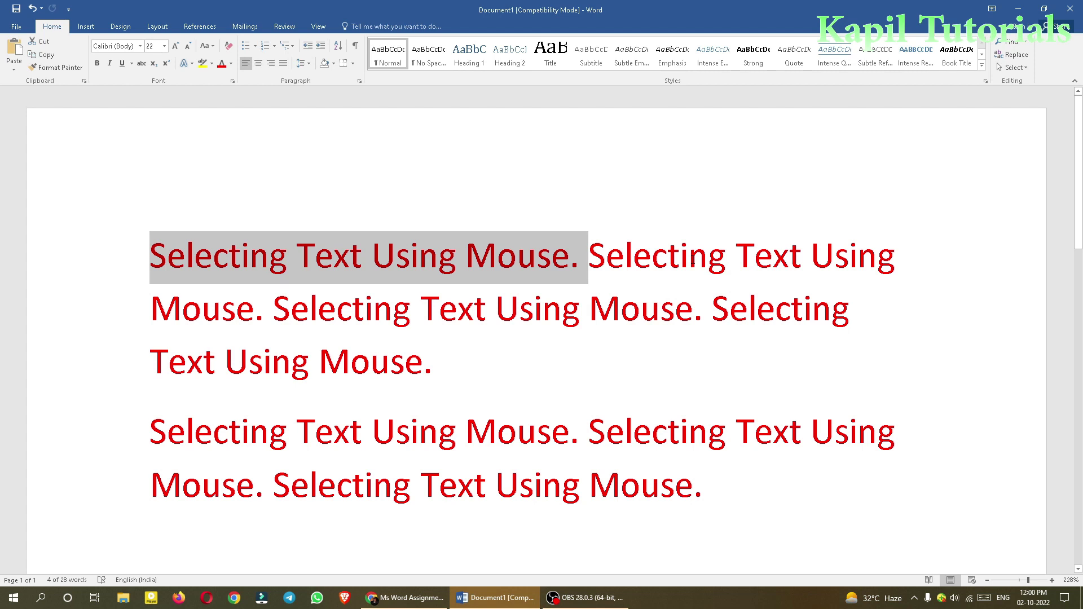
left_click(716, 257)
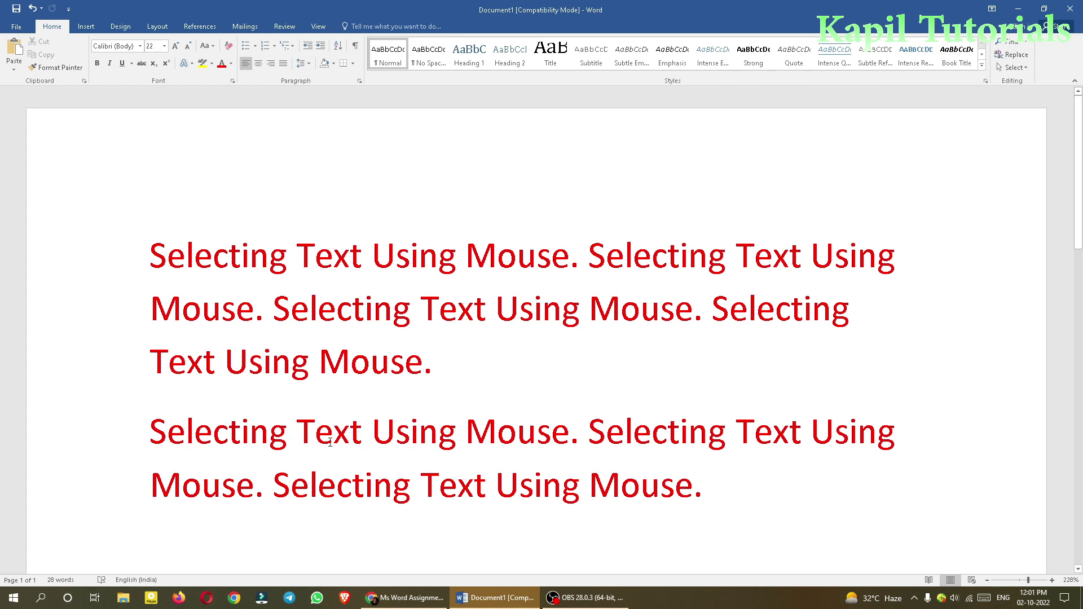
- Ctrl+click to select the second paragraph's first sentence, then deselect it
left_click(255, 437, "ctrl")
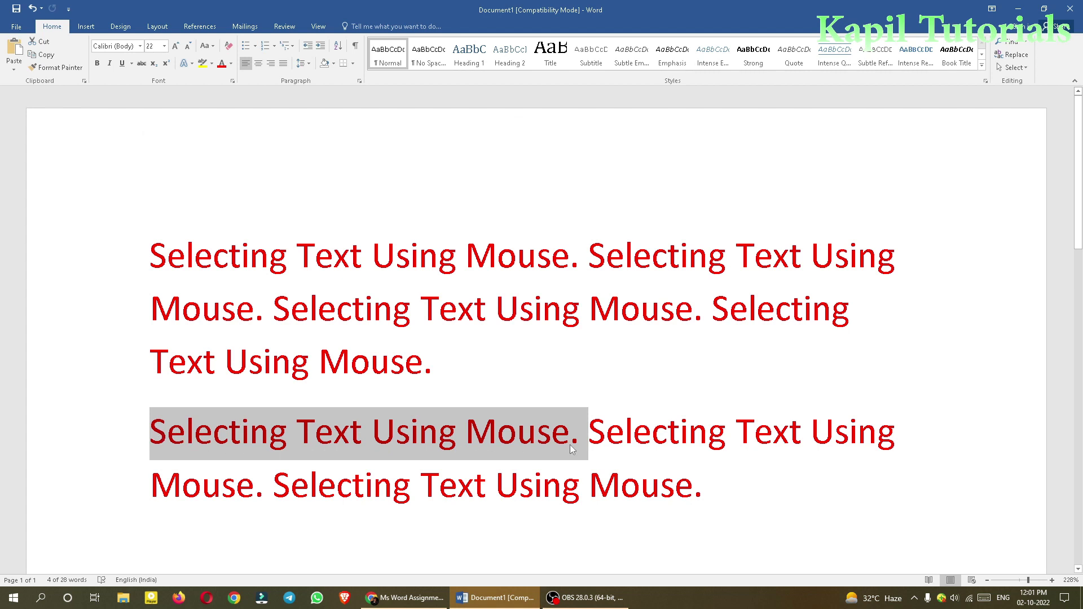
mouse_move(572, 449)
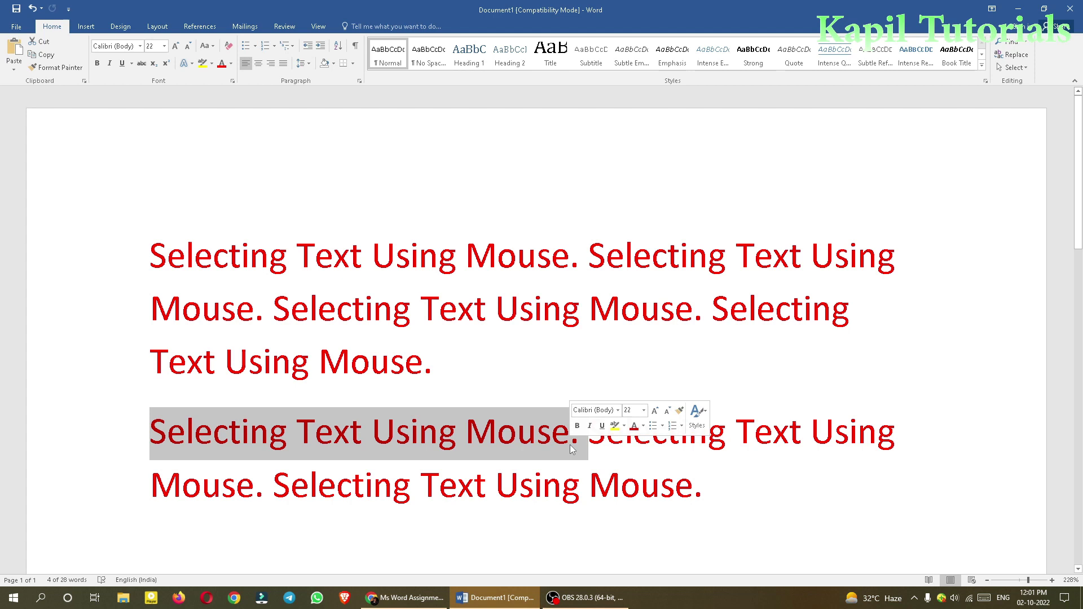
left_click(624, 443)
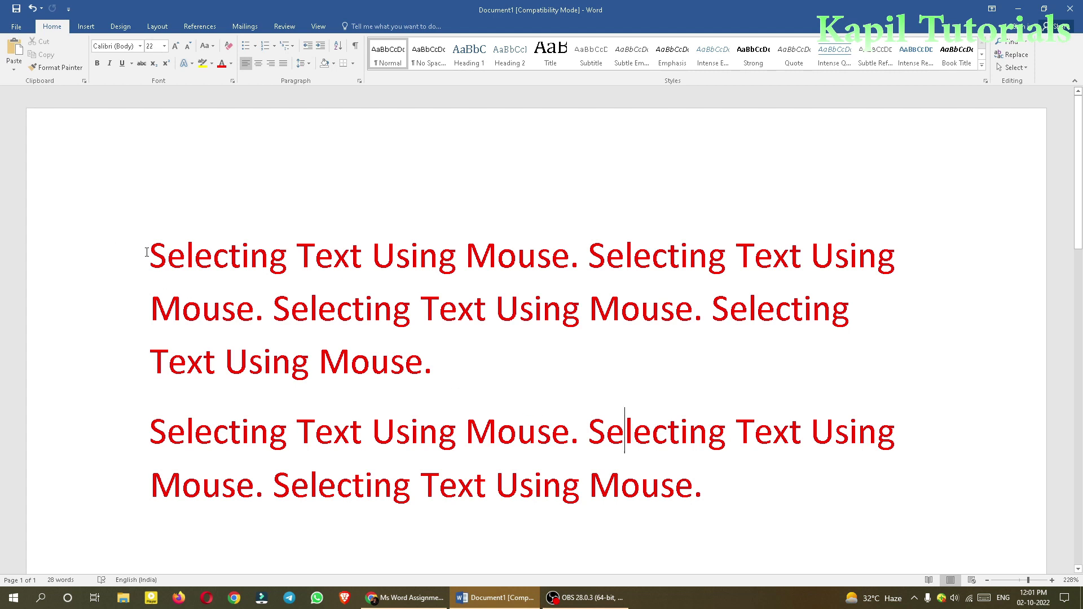
- Drag-select the whole second paragraph, then the whole first paragraph, then deselect
left_click_drag(145, 250, 461, 361)
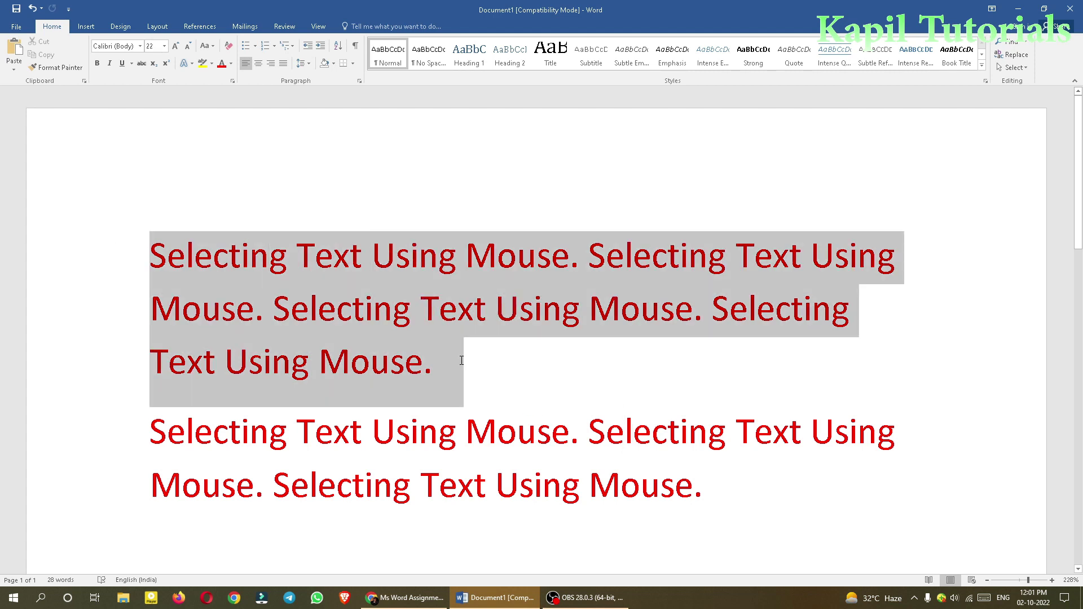
left_click_drag(150, 432, 723, 476)
left_click(494, 379)
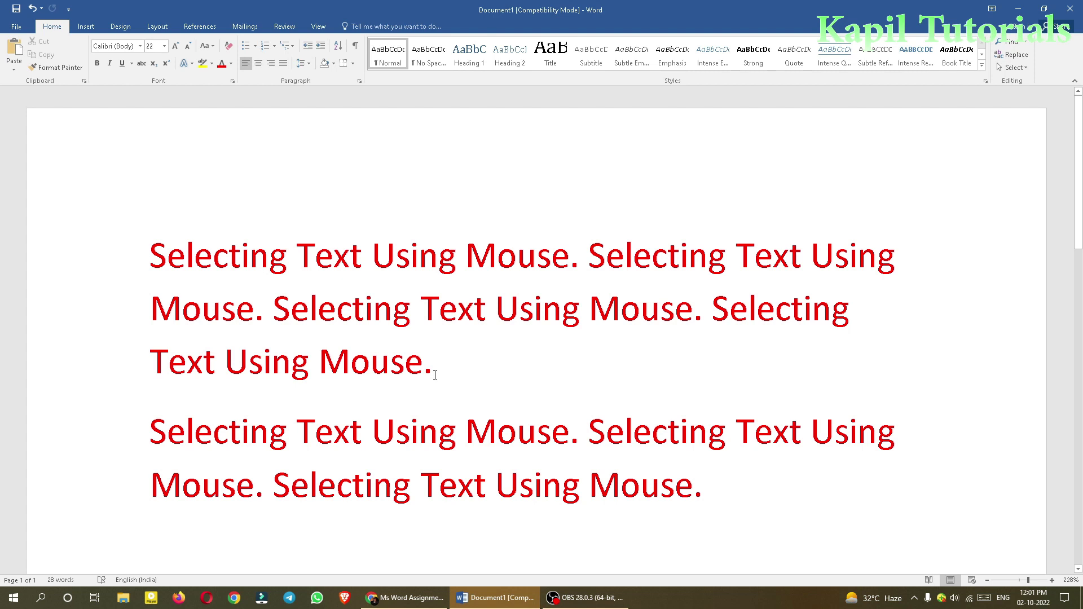
left_click_drag(432, 379, 175, 259)
left_click(410, 308)
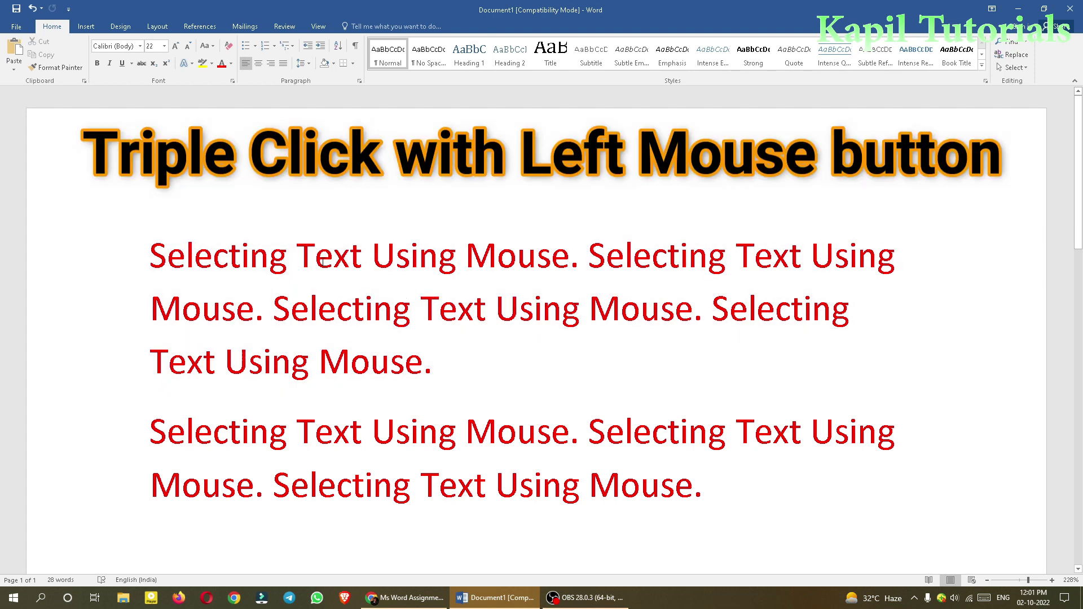
- Triple-click to select all of paragraph one, deselect before 'Selecting', and show the touch keyboard
triple_click(319, 261)
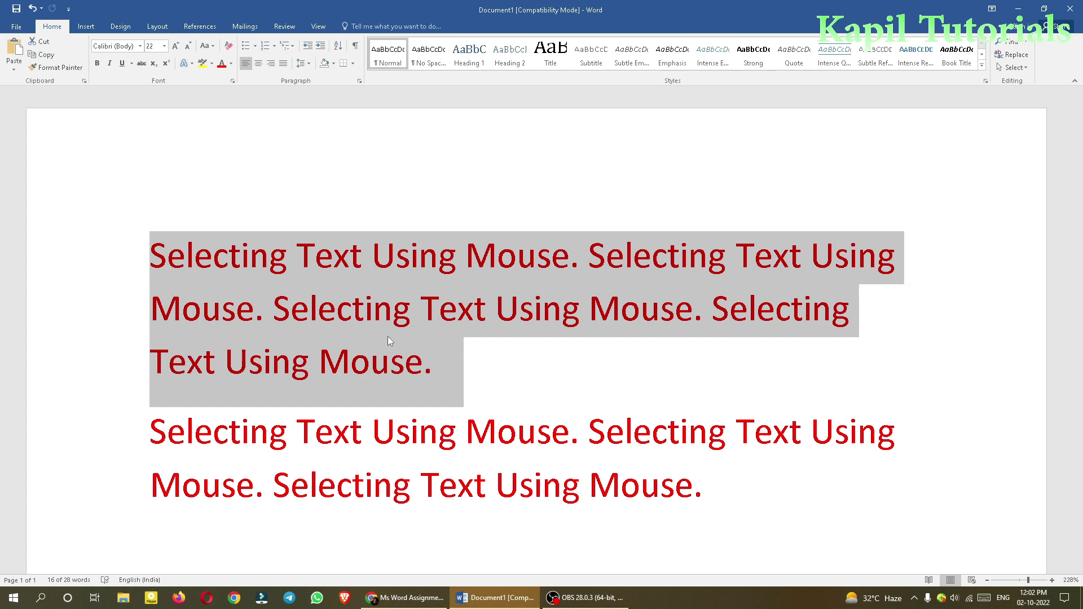
left_click(157, 257)
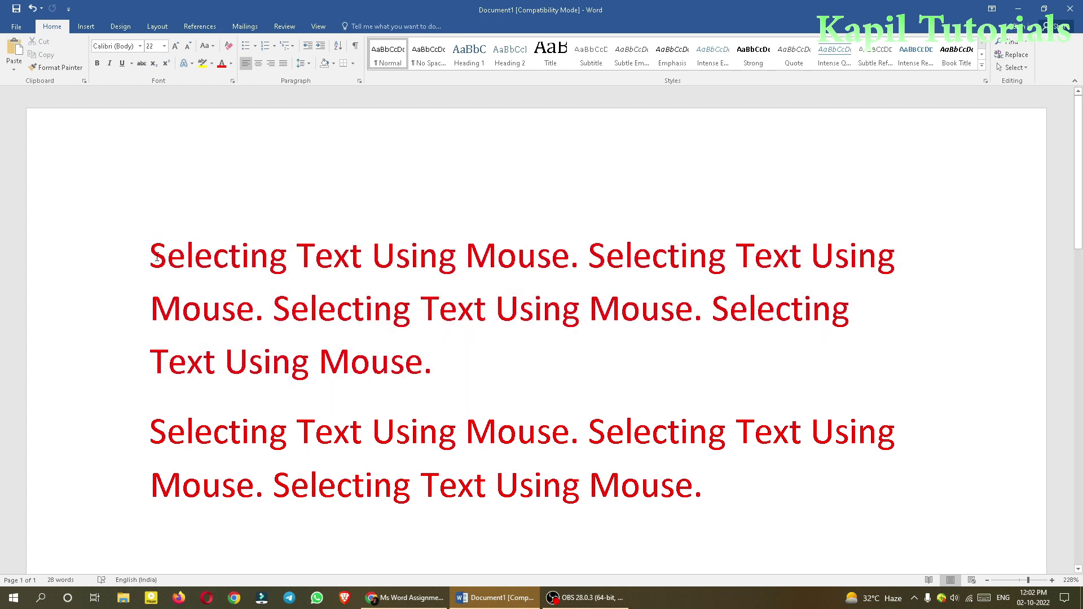
left_click(984, 597)
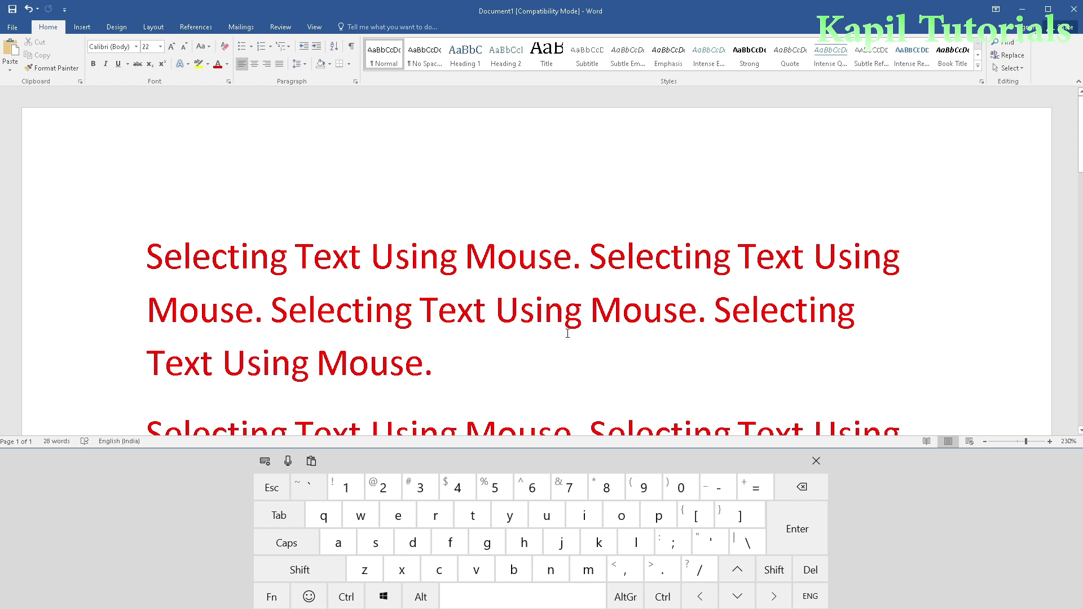
- Shift+click after 'Mouse.' in paragraph two to select from the document start through it, then deselect
scroll(602, 328, "down", 1)
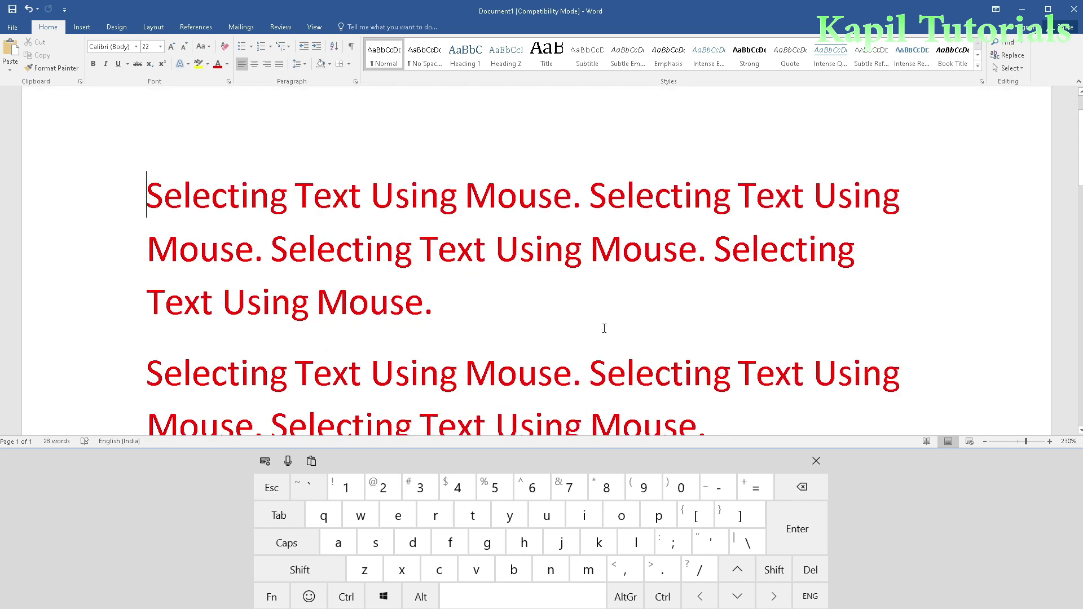
left_click(579, 378, "shift")
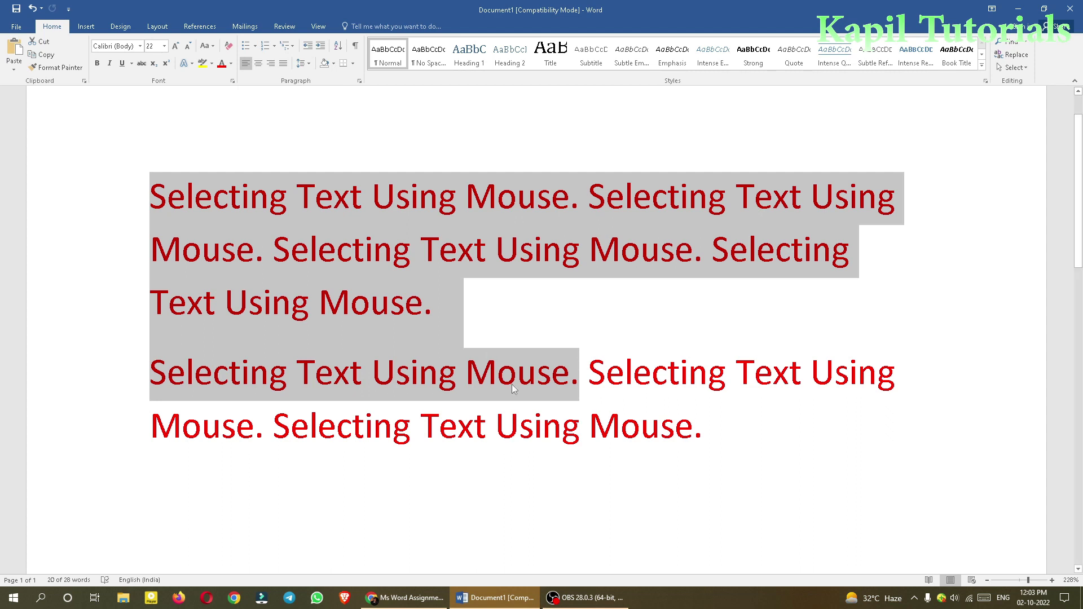
left_click(253, 207)
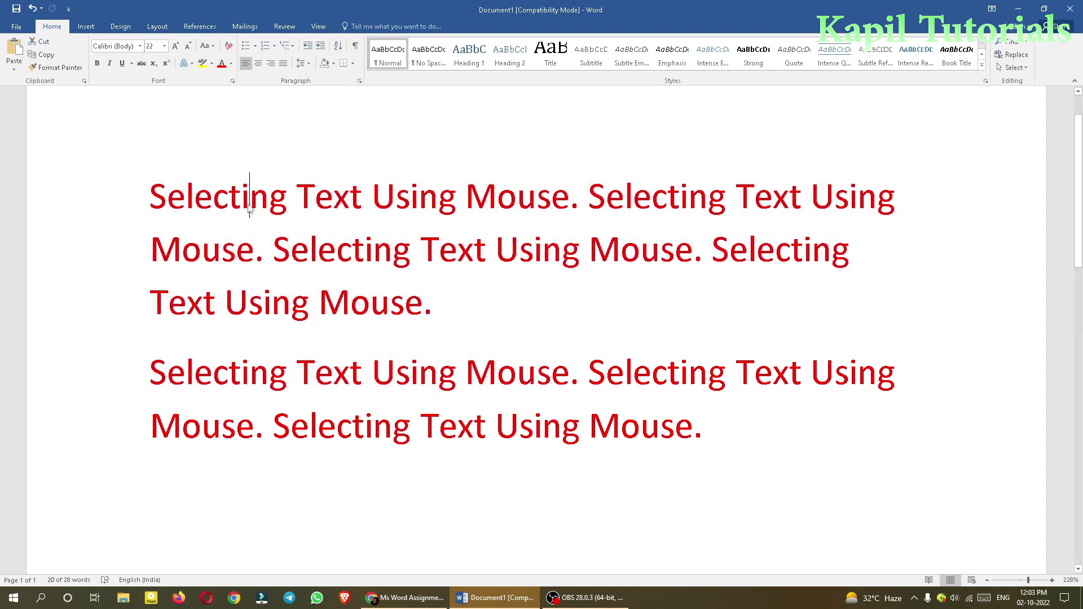
left_click(327, 203)
left_click(416, 198)
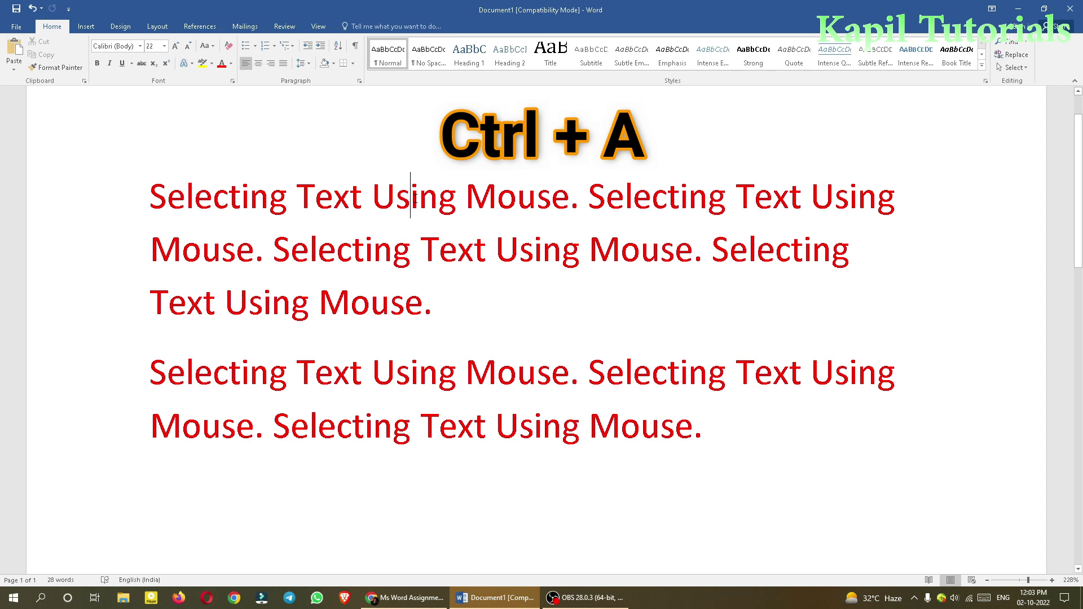
- Jump to the document start with Ctrl+Home and select both paragraphs with Ctrl+A
left_click(984, 597)
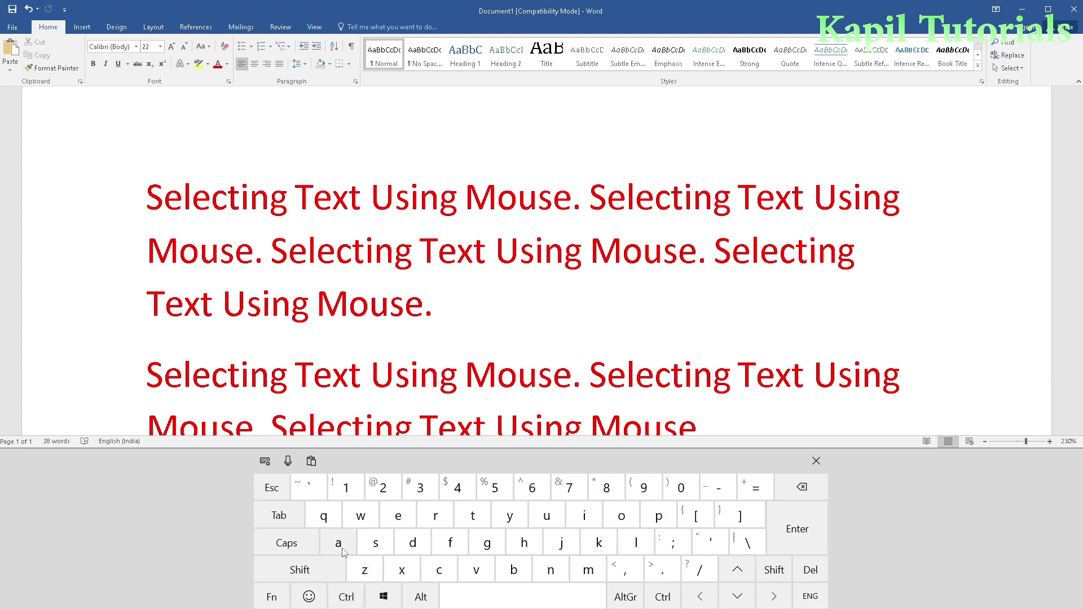
key("ctrl+Home")
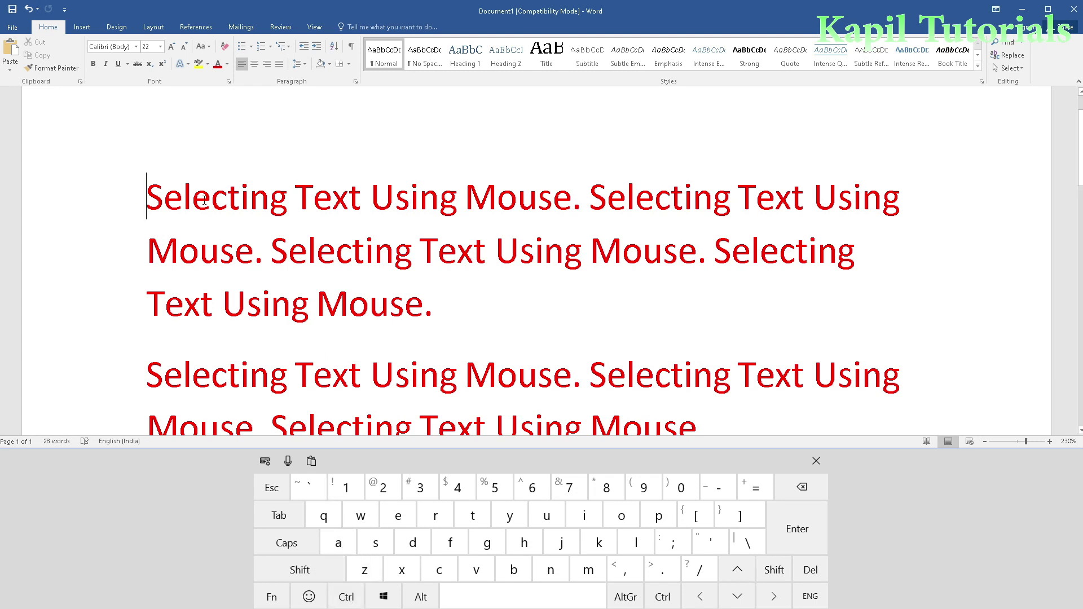
left_click(207, 199)
key("ctrl+a")
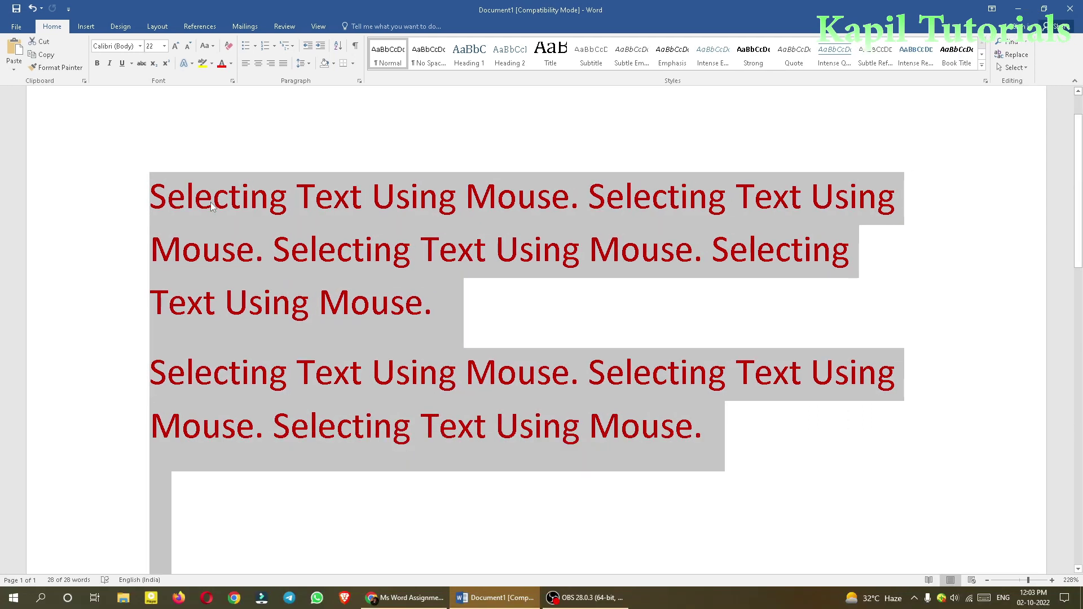
scroll(506, 252, "down", 5)
scroll(505, 252, "up", 6)
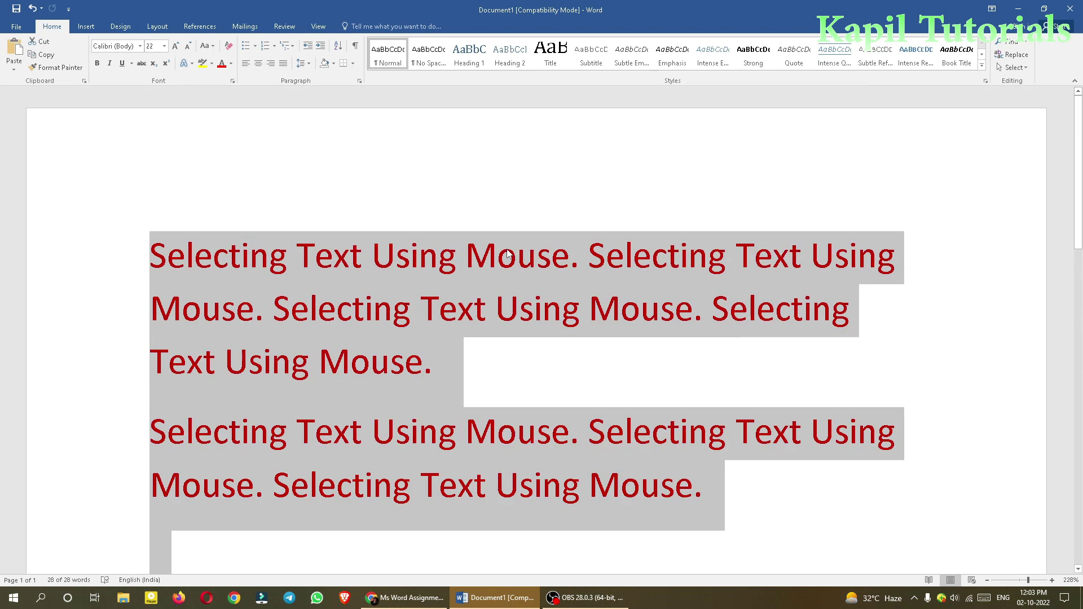
scroll(507, 253, "down", 4)
scroll(506, 253, "up", 4)
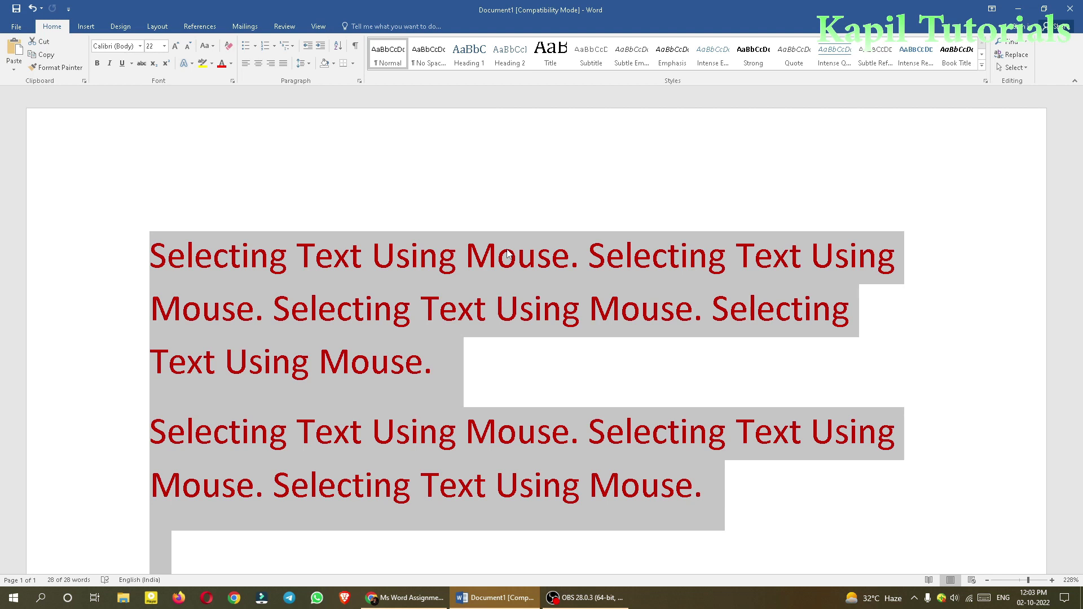
- Deselect the document, practise placing the caret after the first 'Selecting', and dock the touch keyboard below
left_click(680, 367)
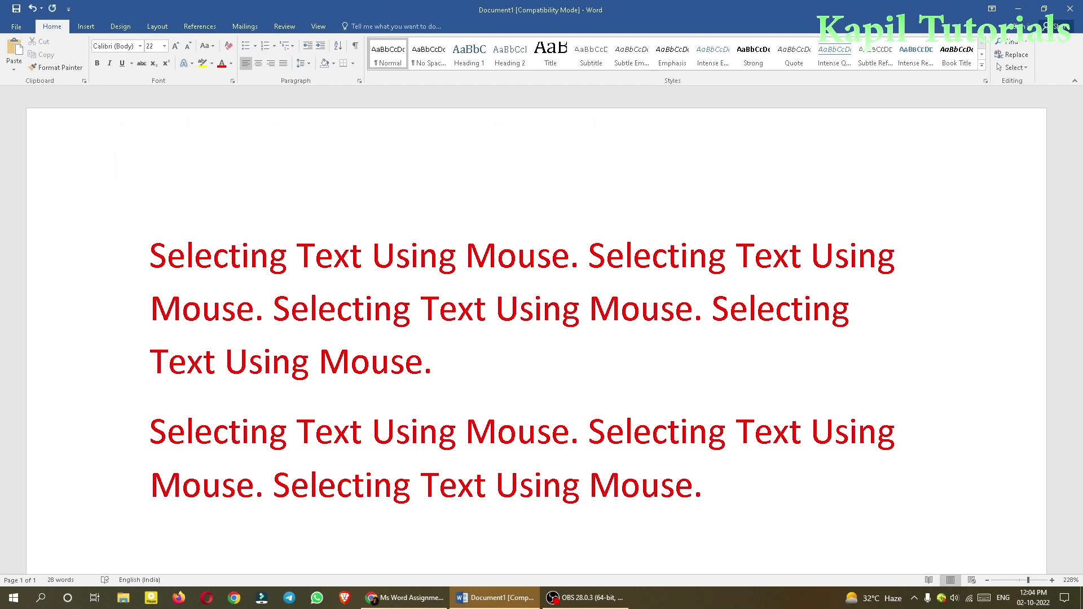
key("ctrl+Home")
key("Right")
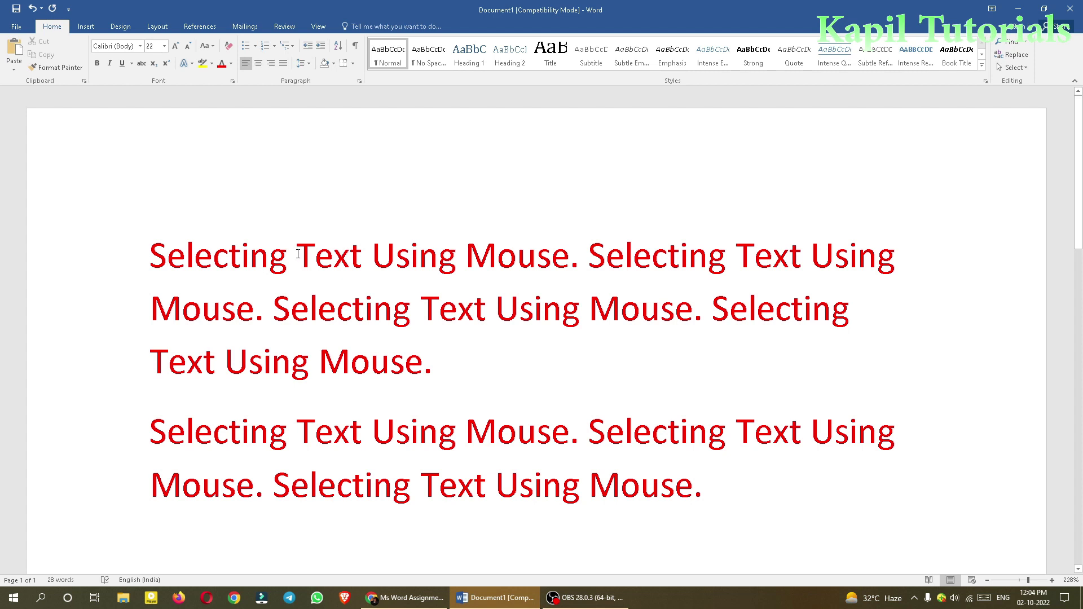
left_click(286, 264)
left_click_drag(287, 260, 270, 260)
left_click(288, 259)
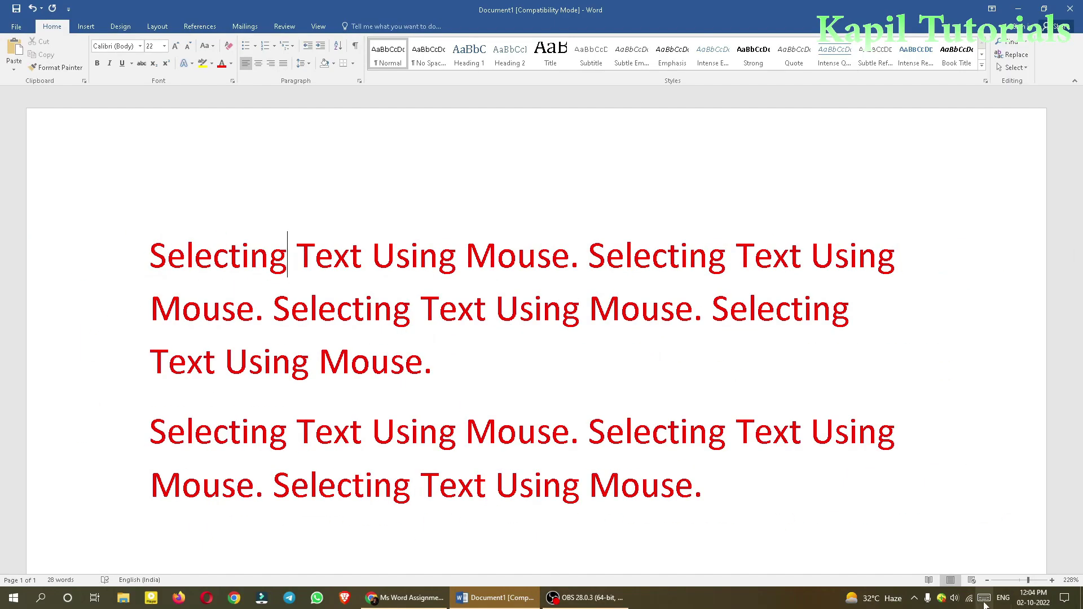
left_click(984, 599)
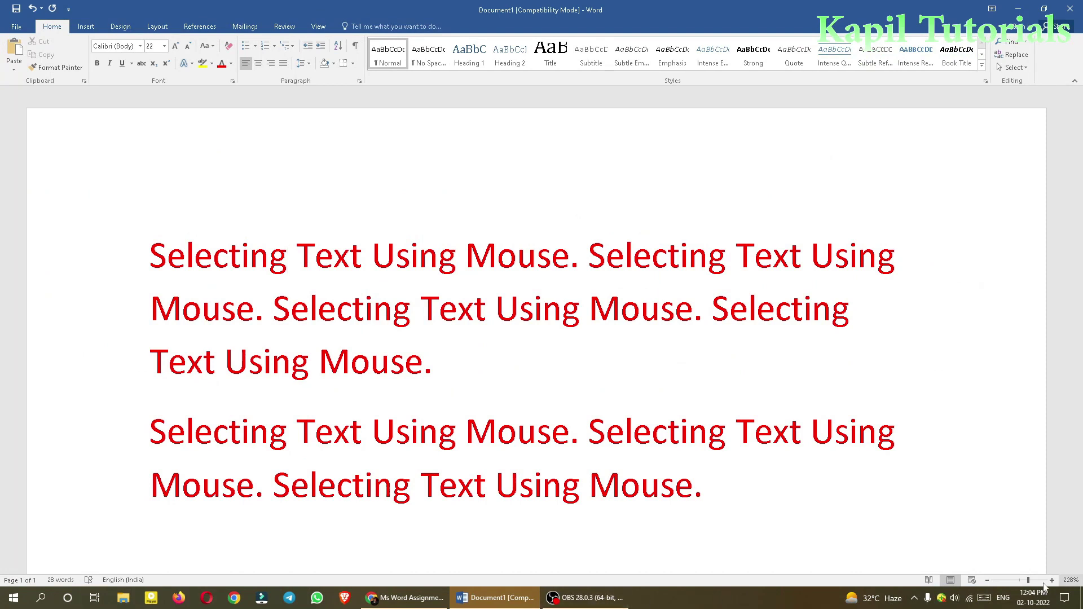
left_click(984, 598)
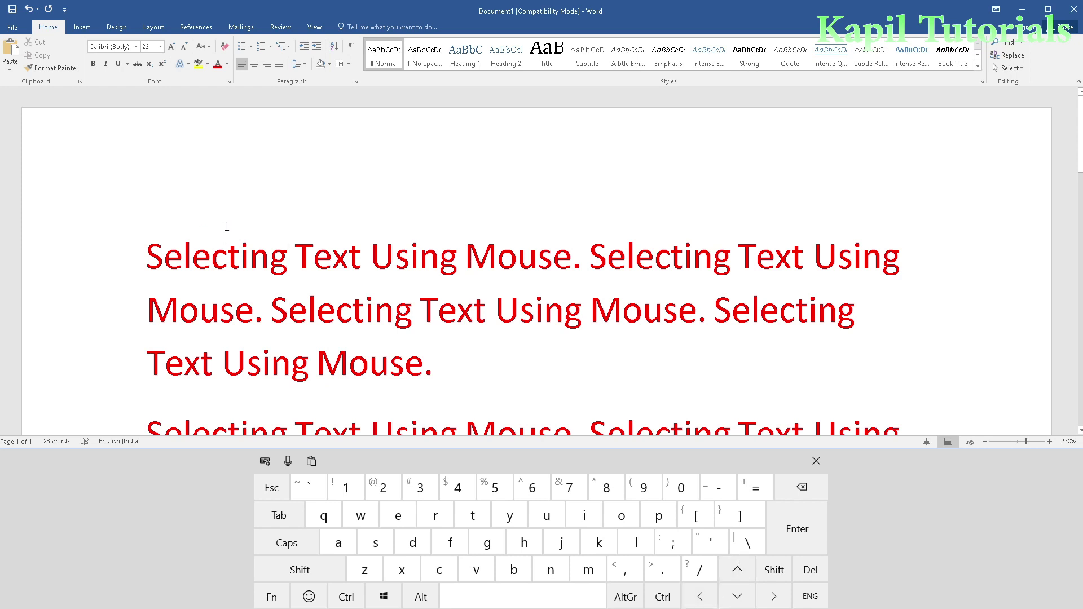
- Put the caret right after the first 'Selecting' and select its final letter g with Shift+Left
left_click(250, 259)
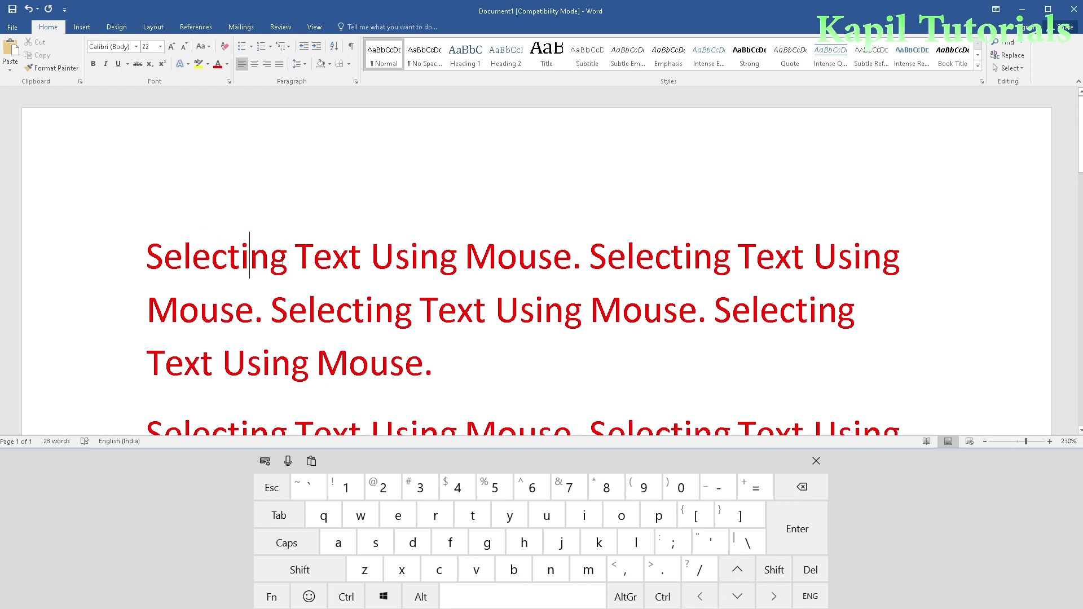
left_click(285, 259)
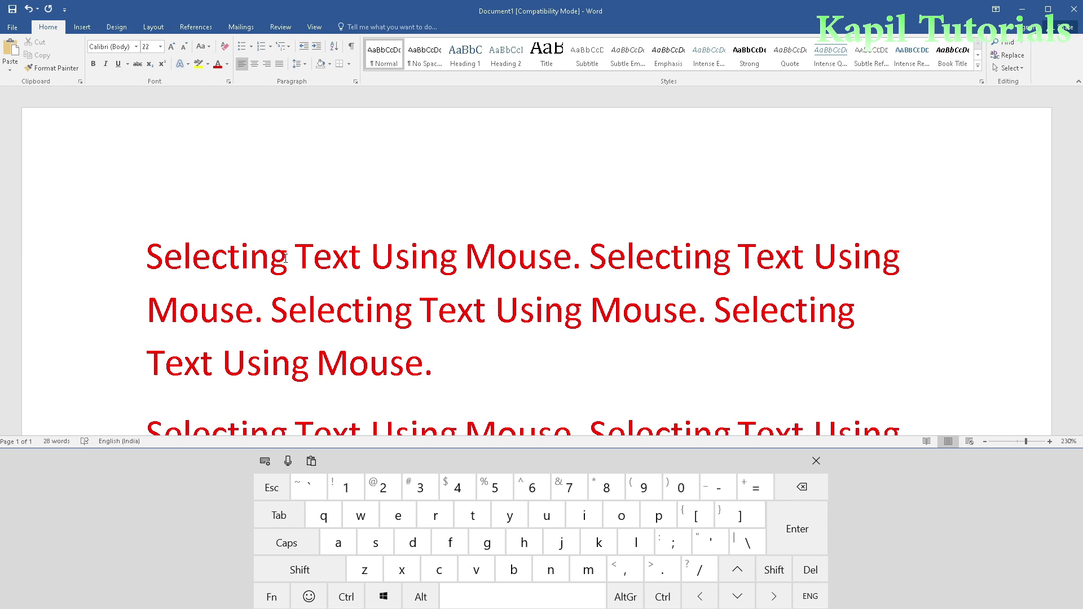
key("shift+Left")
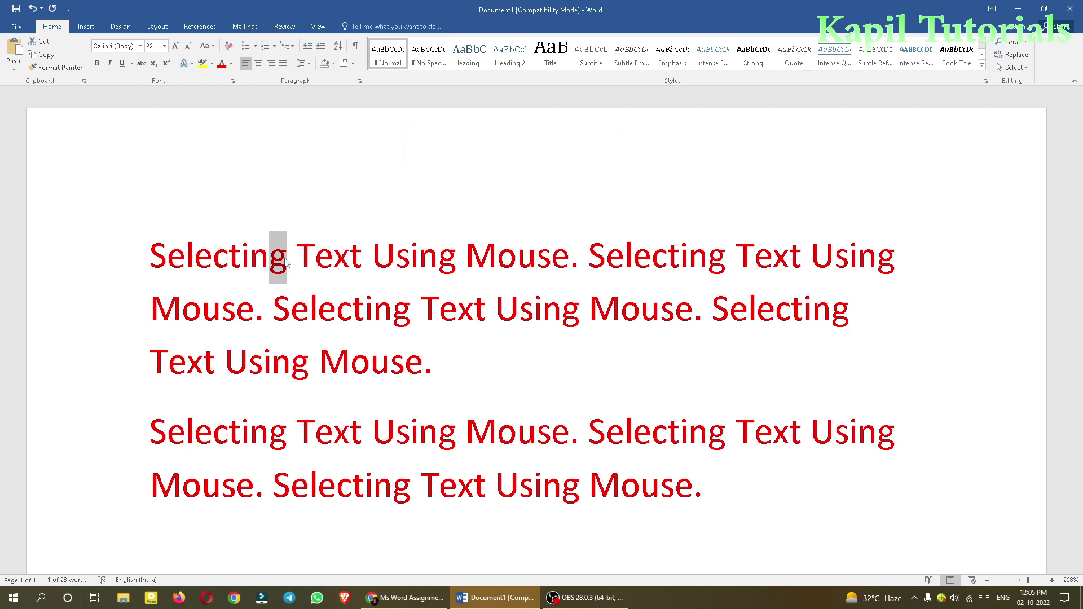
- Extend the selection left to 'ing' with Shift+Left, then shrink it back with Shift+Right
key("shift+Left")
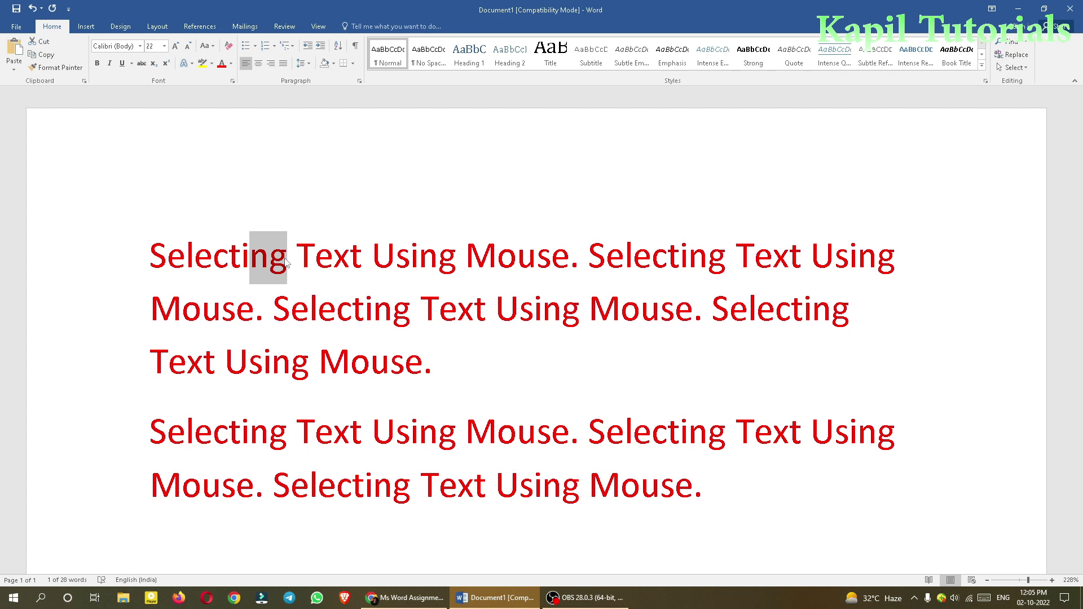
key("shift+Left")
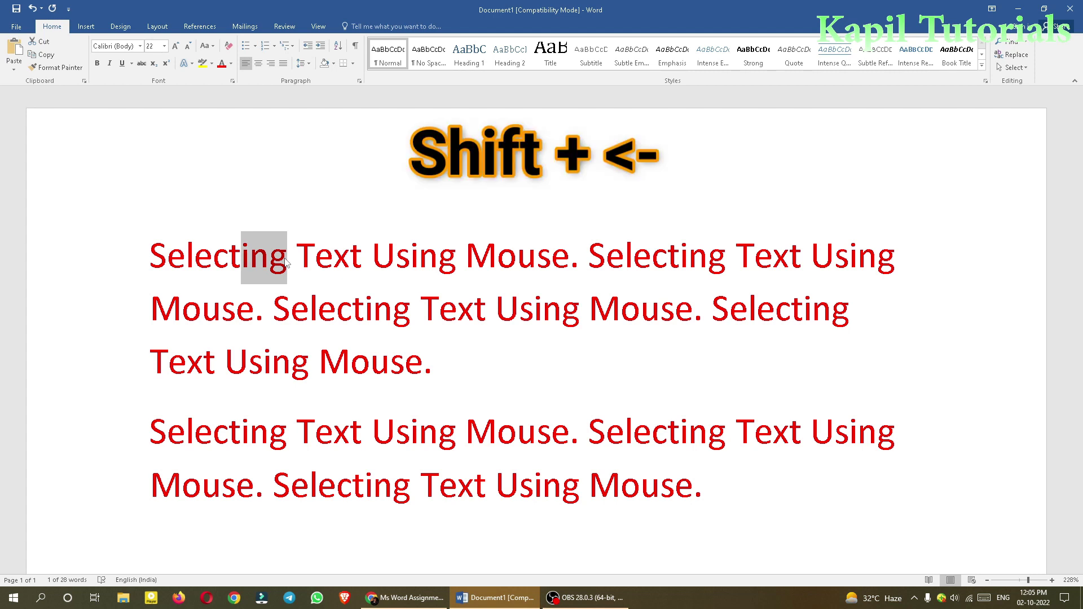
key("shift+Right")
key("shift+Right")
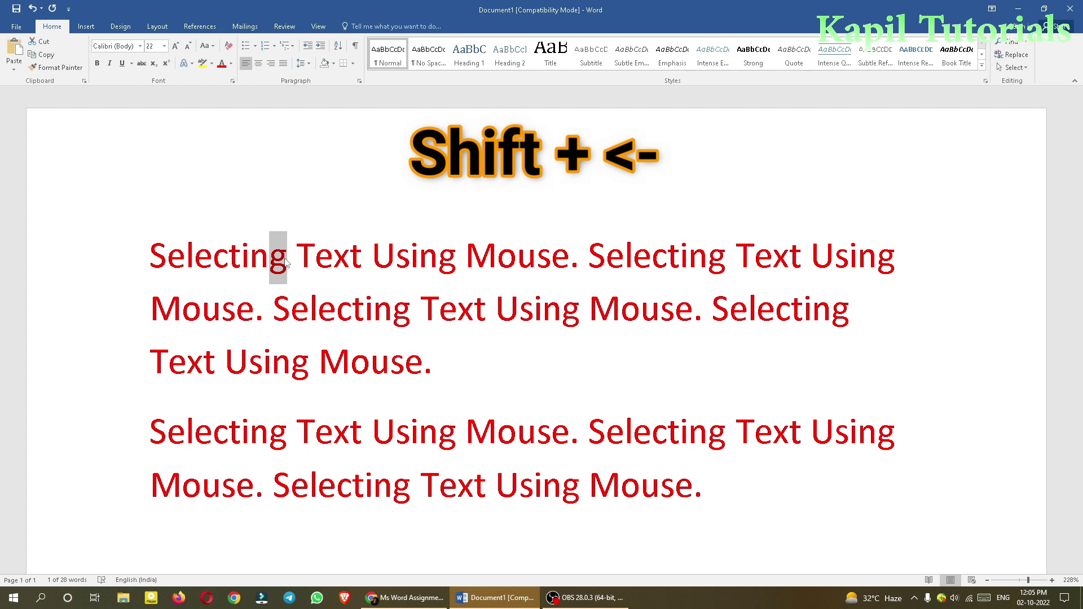
key("shift+Right")
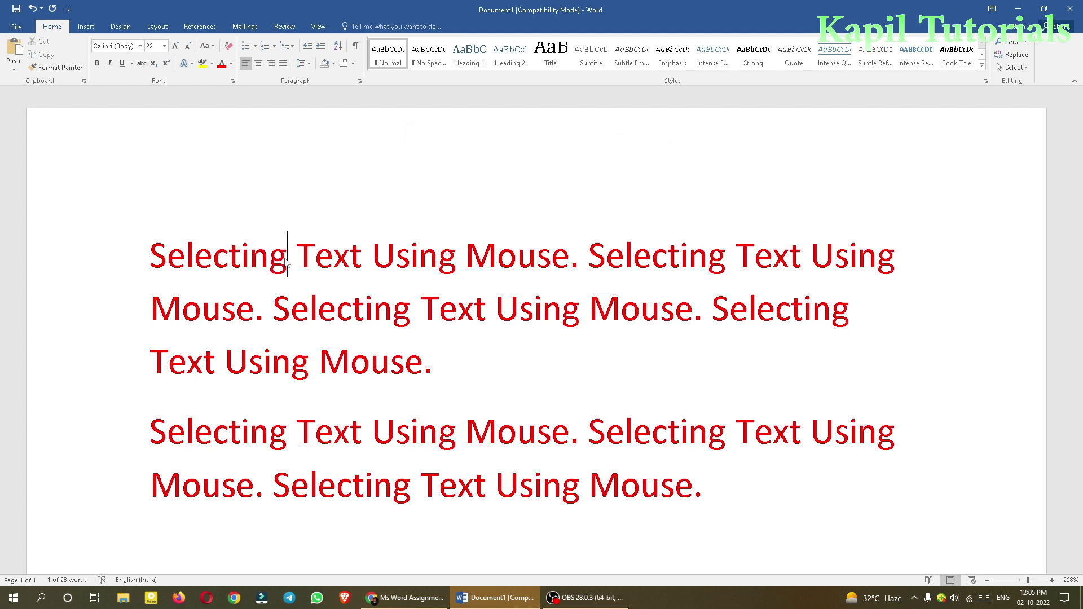
- Select the letter T of 'Text' with Shift+Right, then deselect and return the caret to the line start
key("Right")
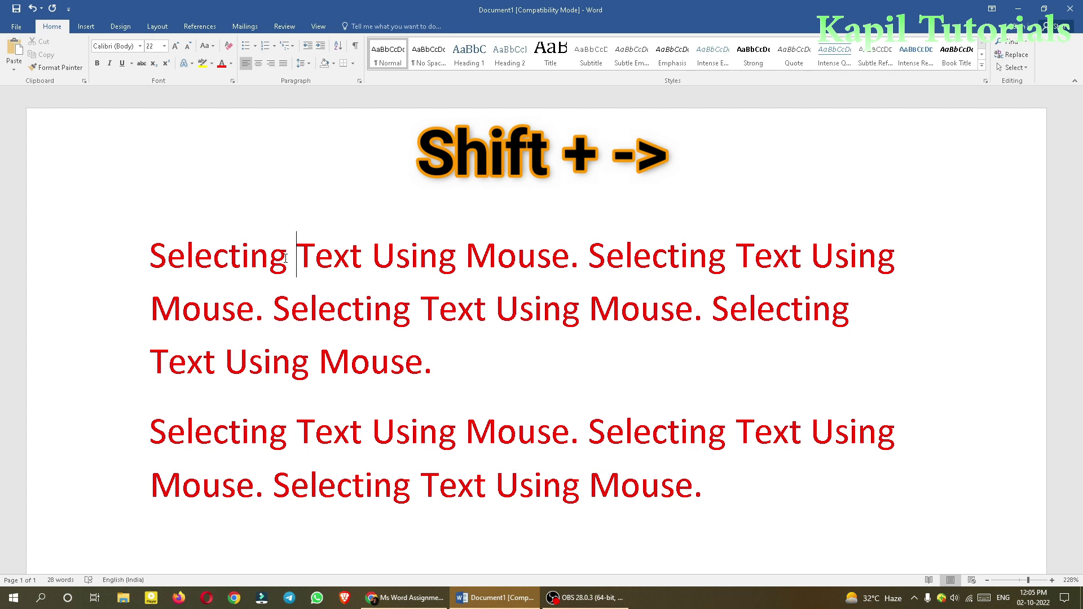
key("shift+Right")
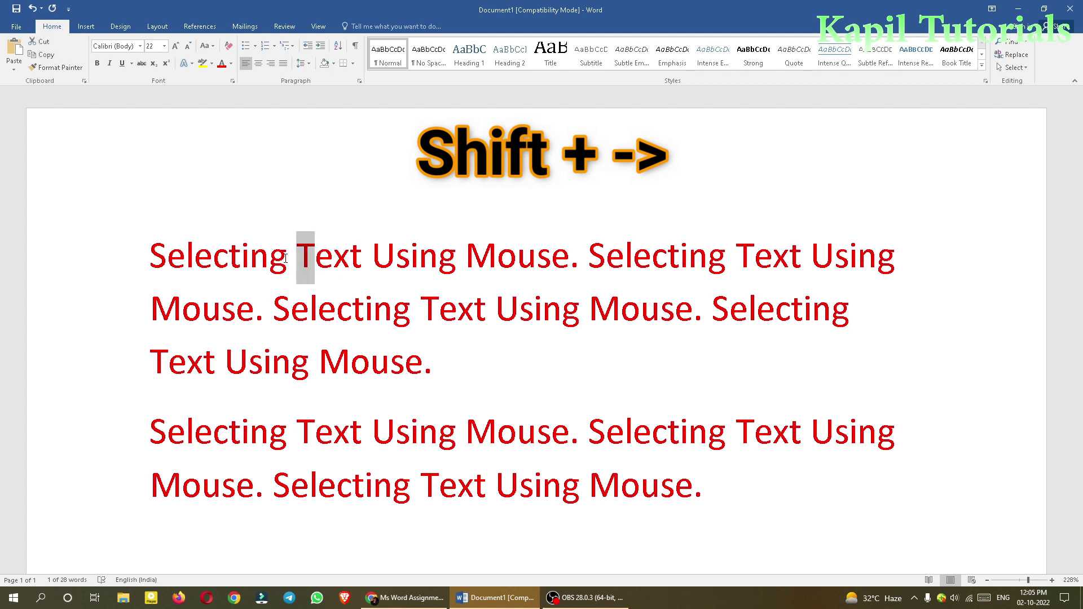
left_click(285, 258)
key("Left")
key("Left")
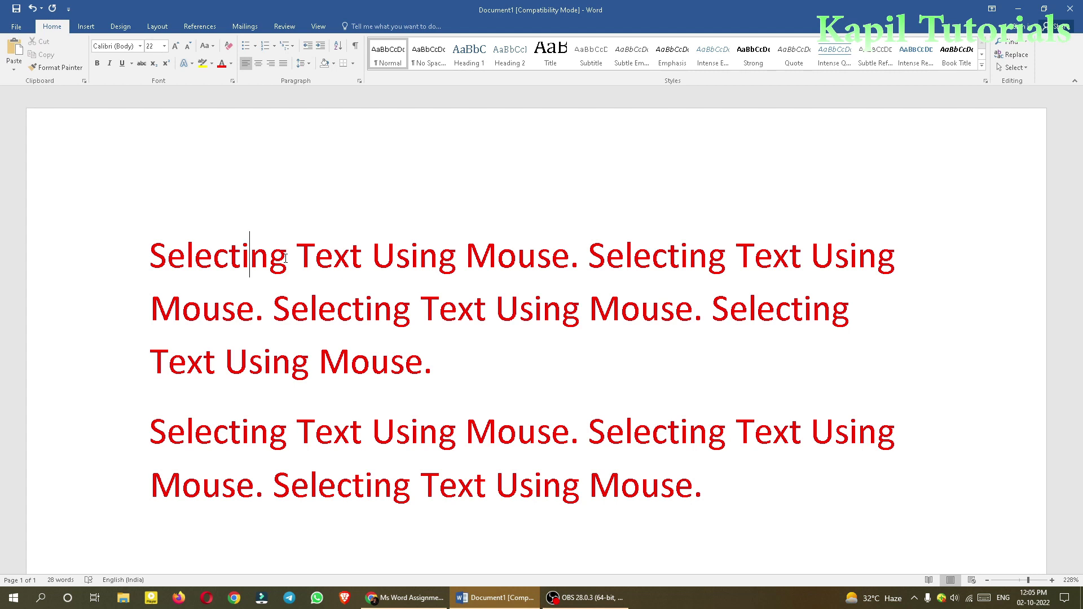
key("Left")
key("Left")
key("Left")
key("Left")
key("Left")
key("Left")
key("Left")
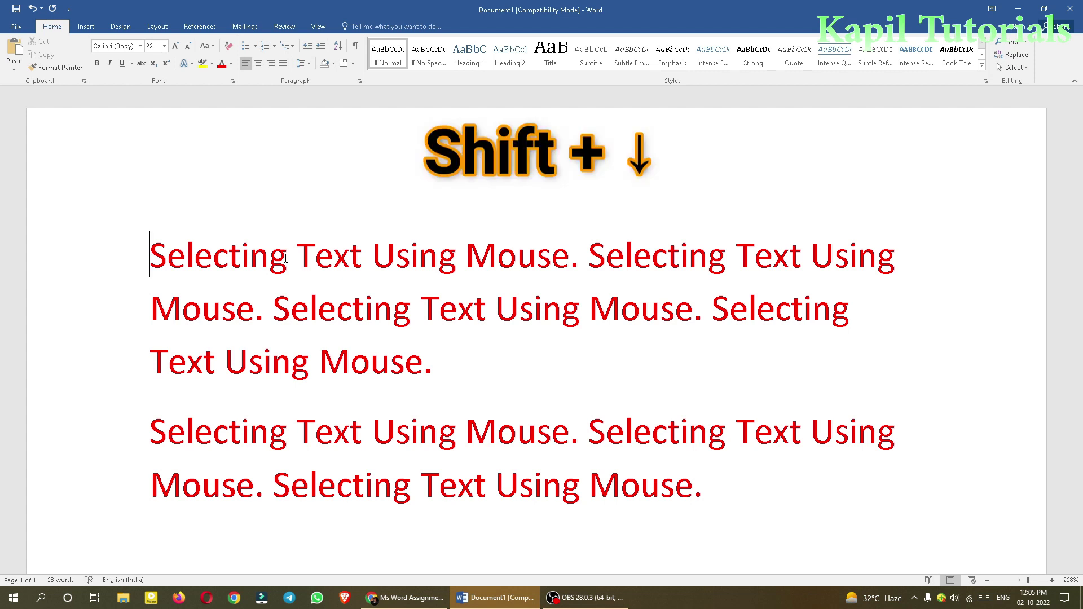
key("shift+Down")
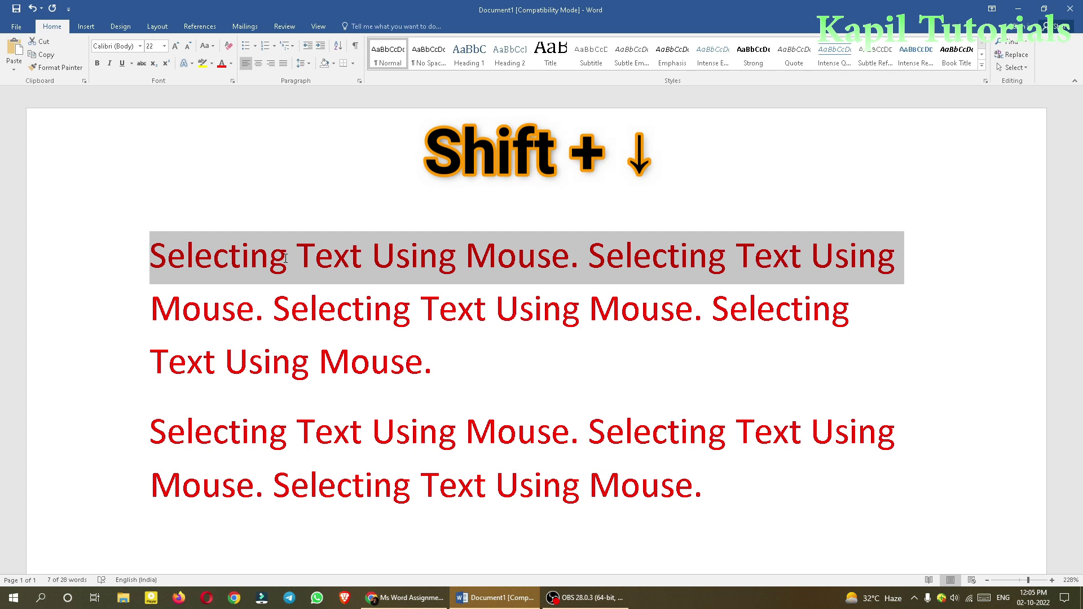
key("shift+Down")
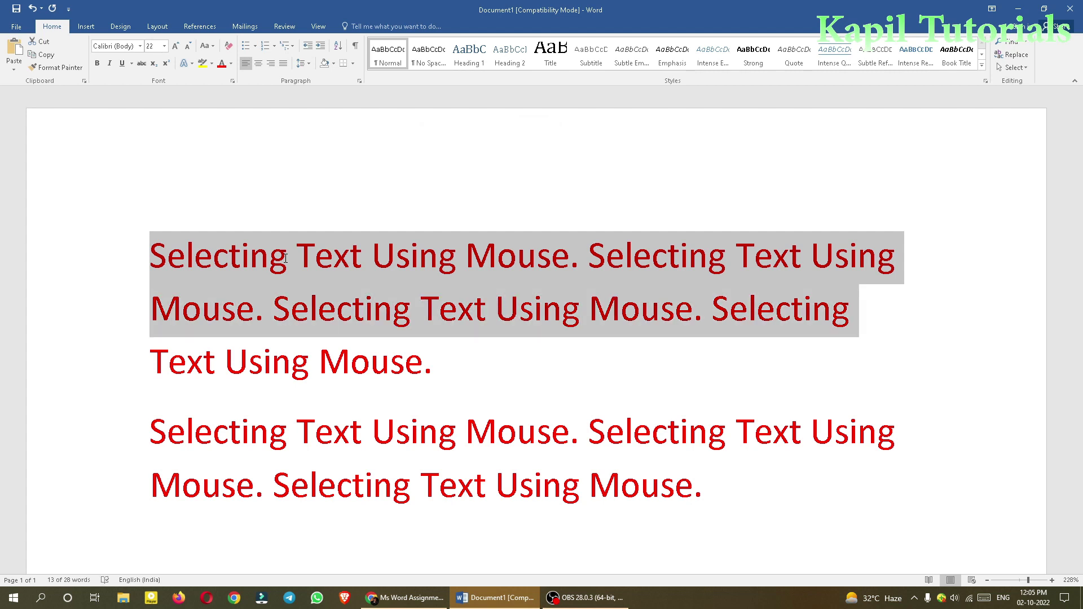
key("Down")
key("Down")
key("Up")
key("Up")
key("Up")
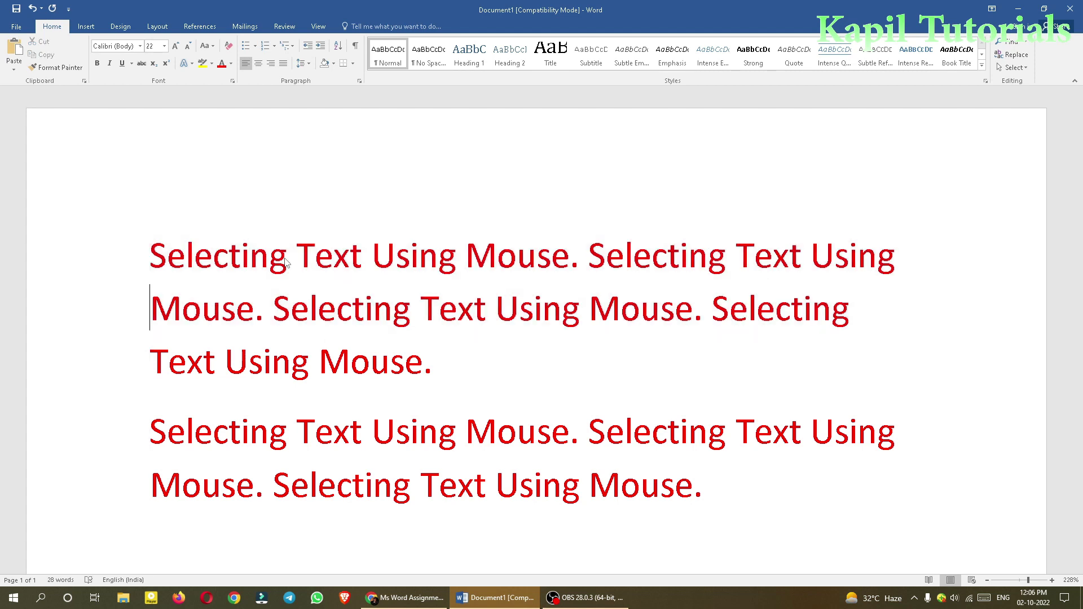
key("Down")
key("Right")
key("shift+Up")
key("shift+Up")
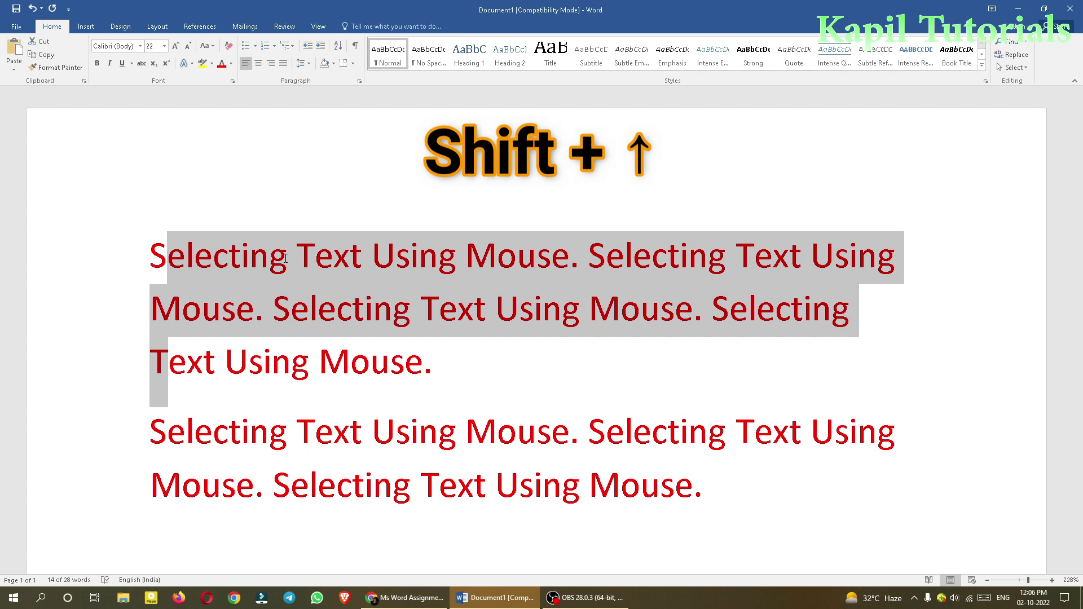
key("Down")
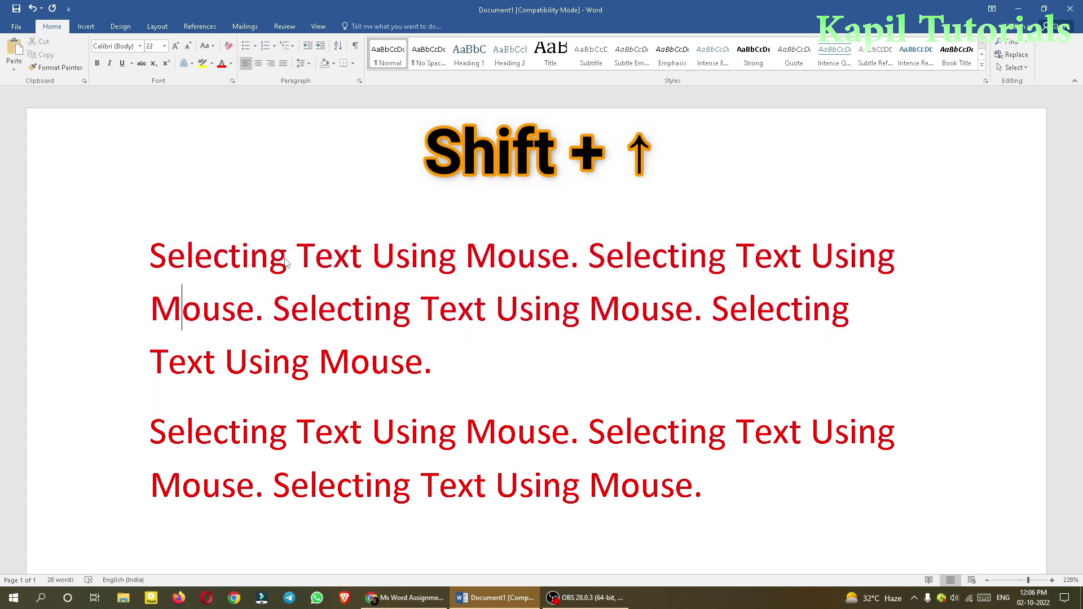
key("Down")
key("Up")
key("Up")
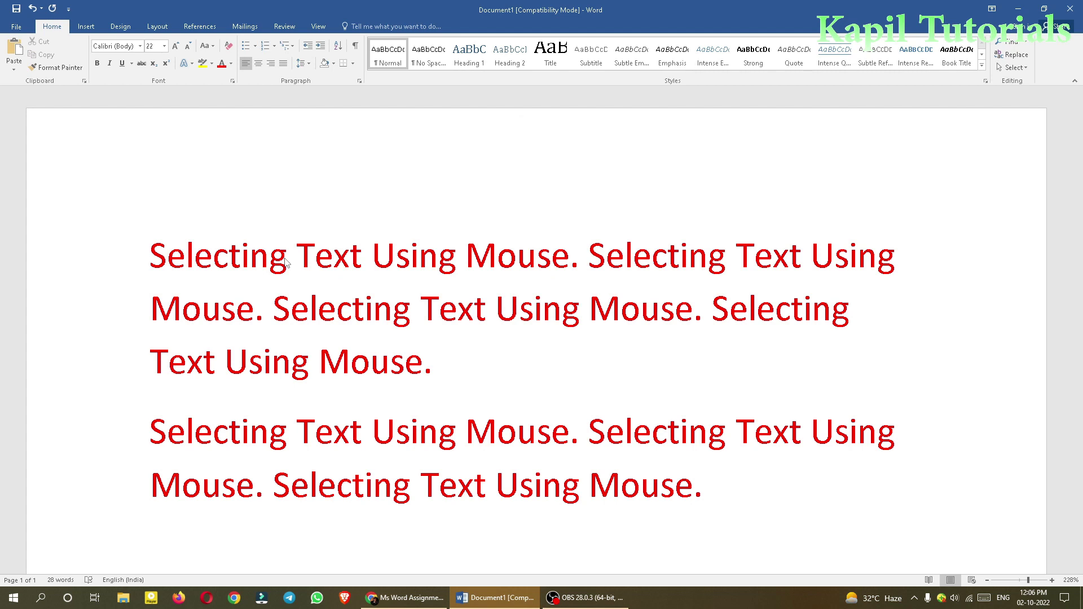
key("End")
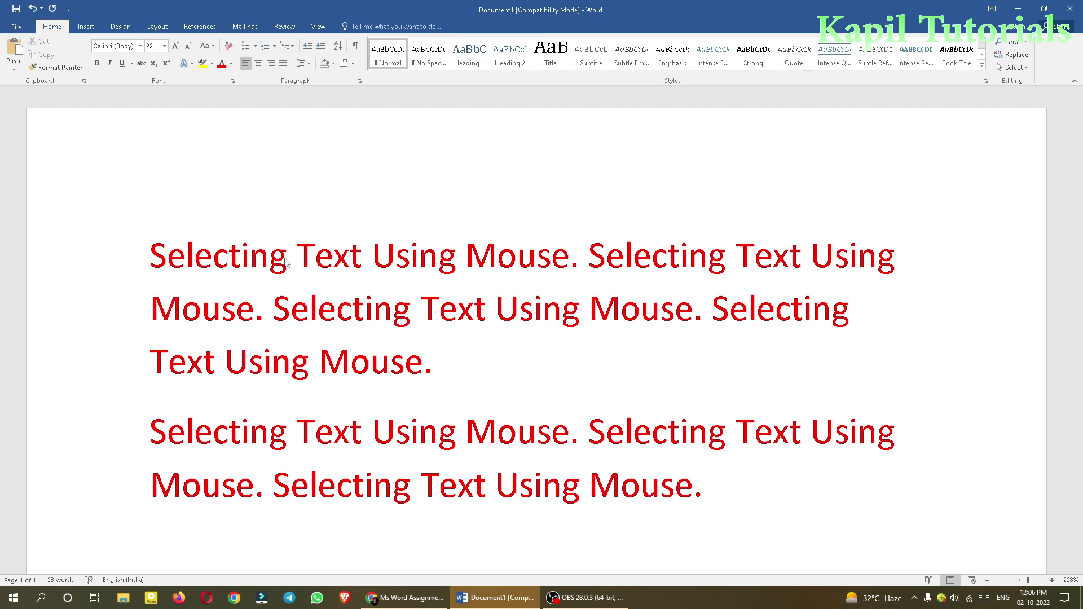